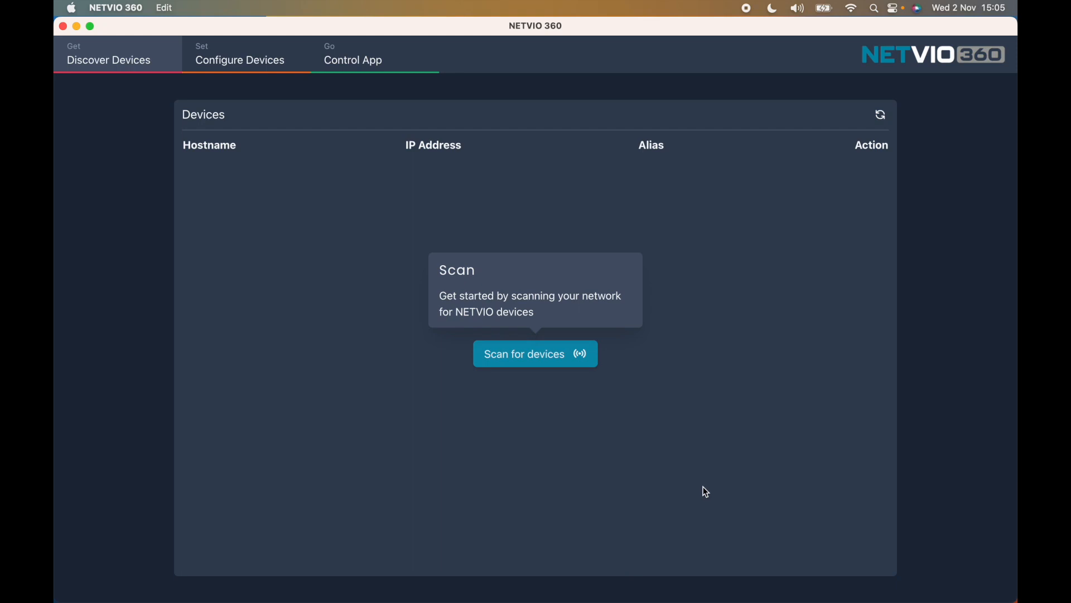
- Scan the network and start configuring the IP-JP4-CL-10 controller found at 192.168.0.196
click(539, 363)
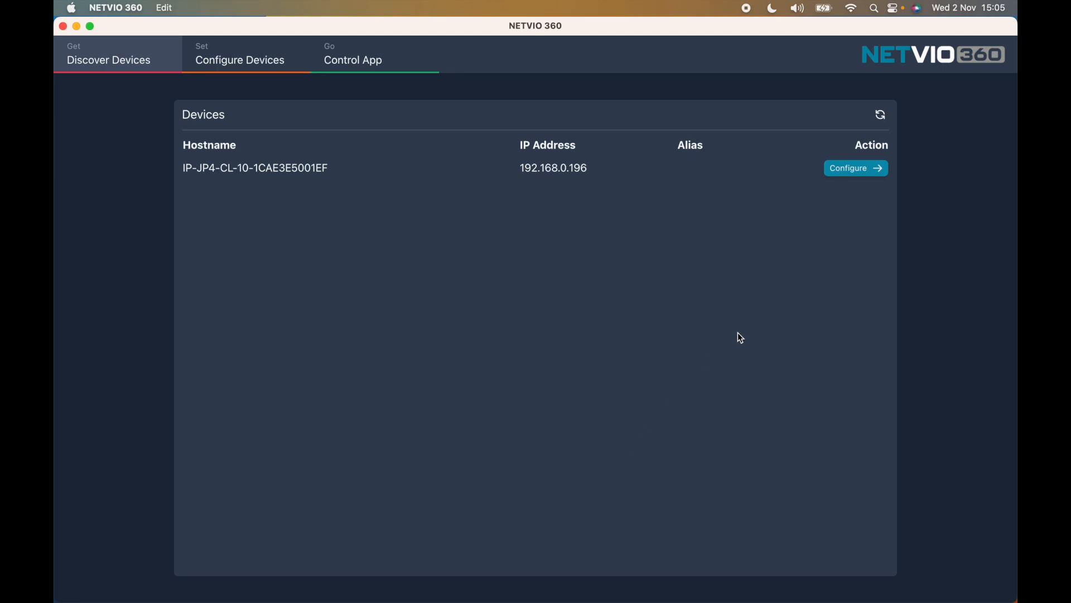
click(878, 175)
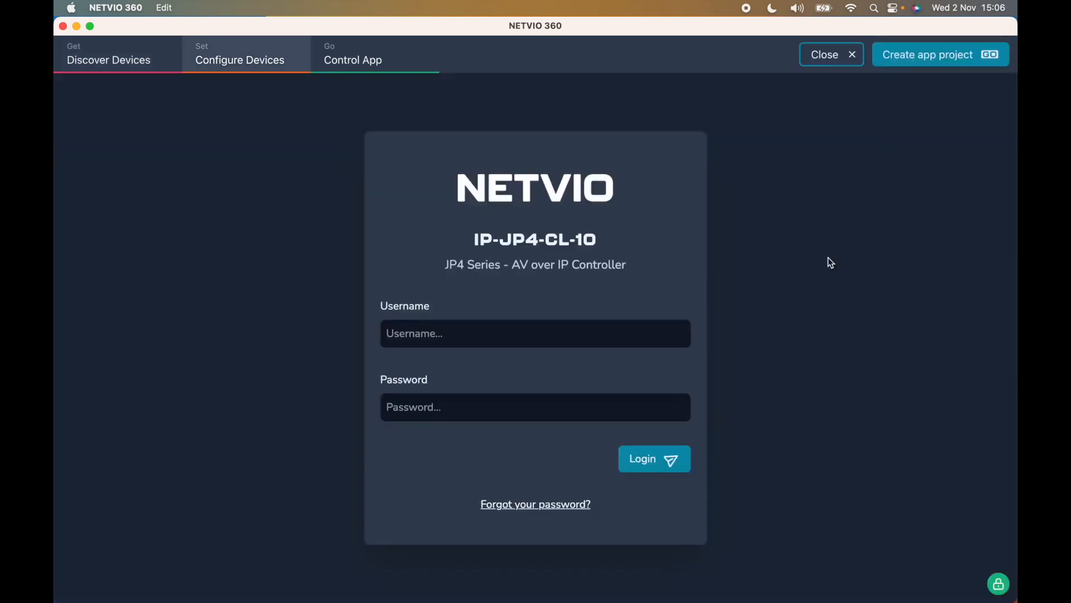
- Log in to the IP-JP4-CL-10 controller with the administrator username and password
click(532, 332)
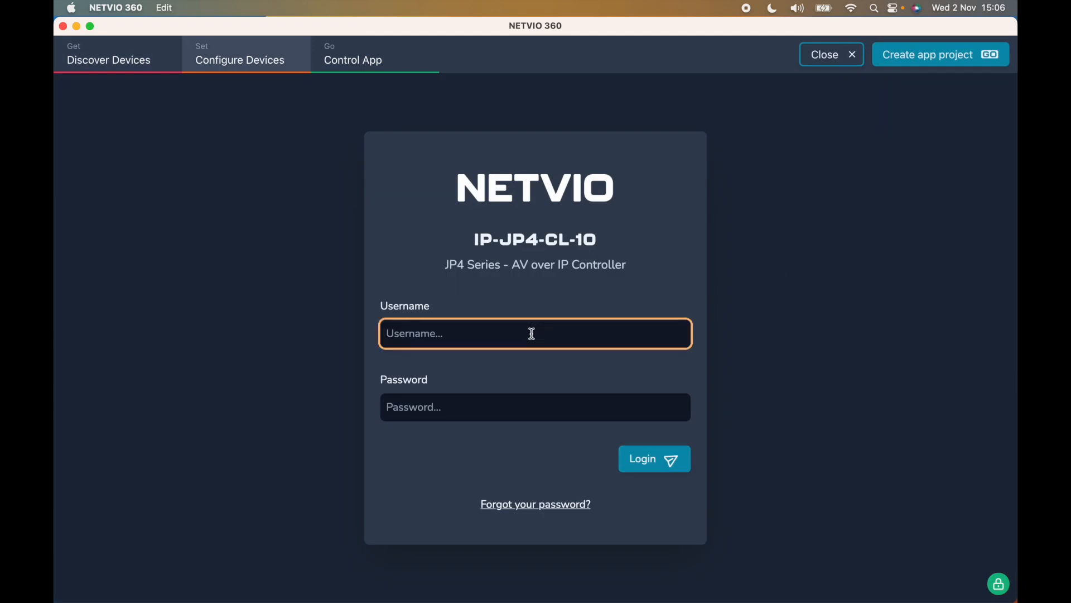
text(admin)
key(Tab)
text(•••••••)
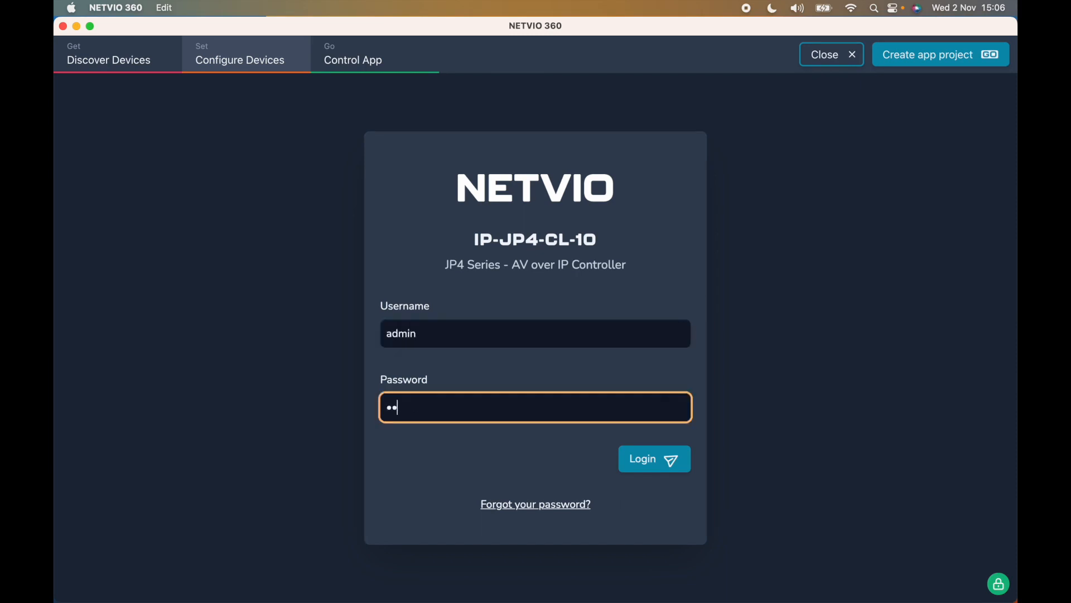
text(•)
key(Return)
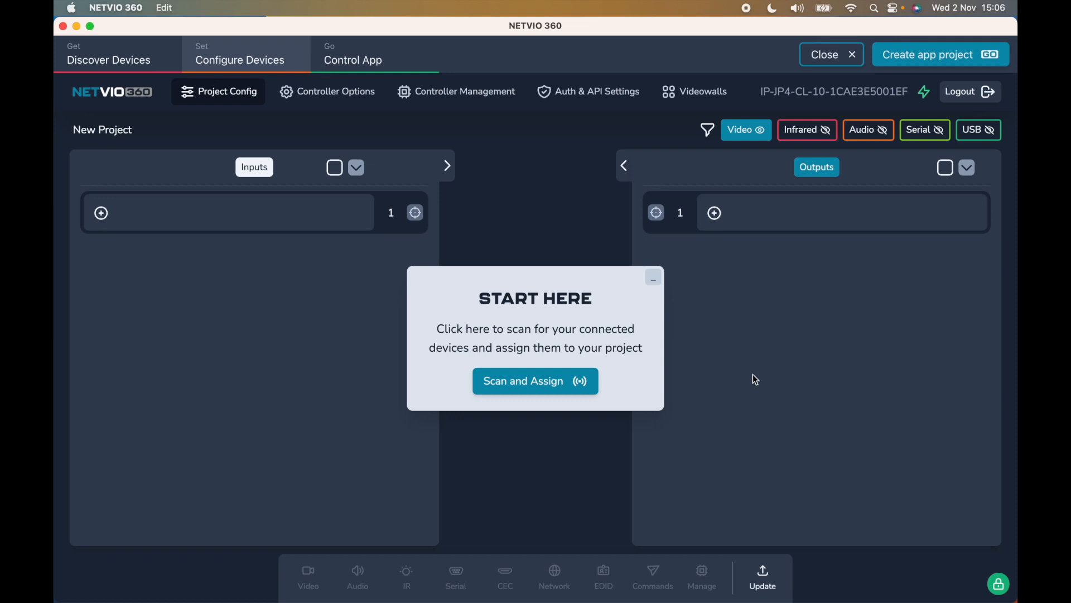
- Run Scan and Assign to add two TX endpoints as inputs and two RX endpoints as outputs
click(546, 385)
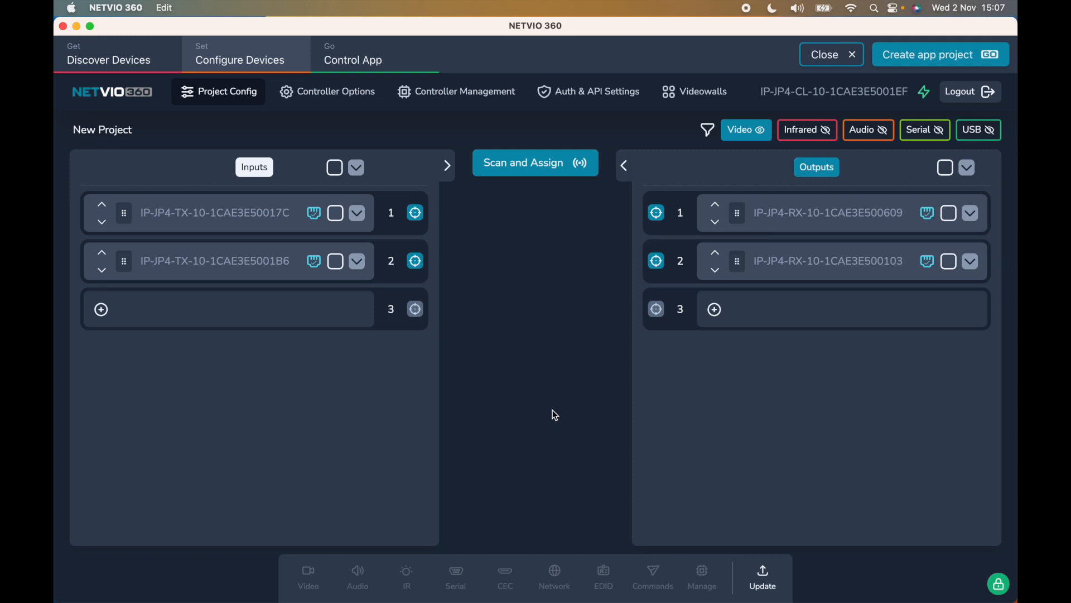
- Grab a preview snapshot from the first input's details panel
click(358, 214)
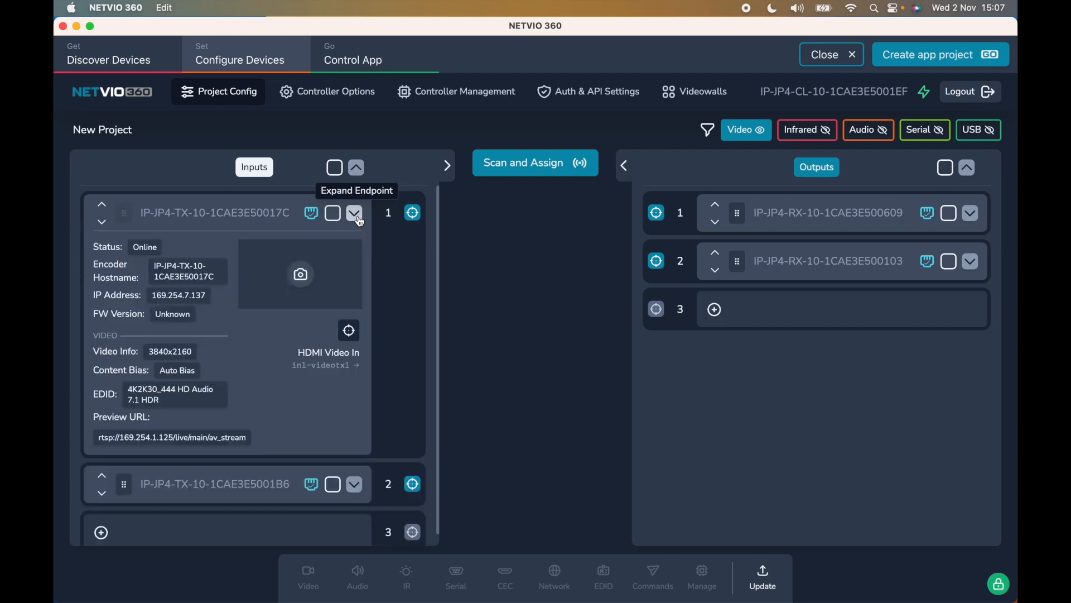
click(305, 280)
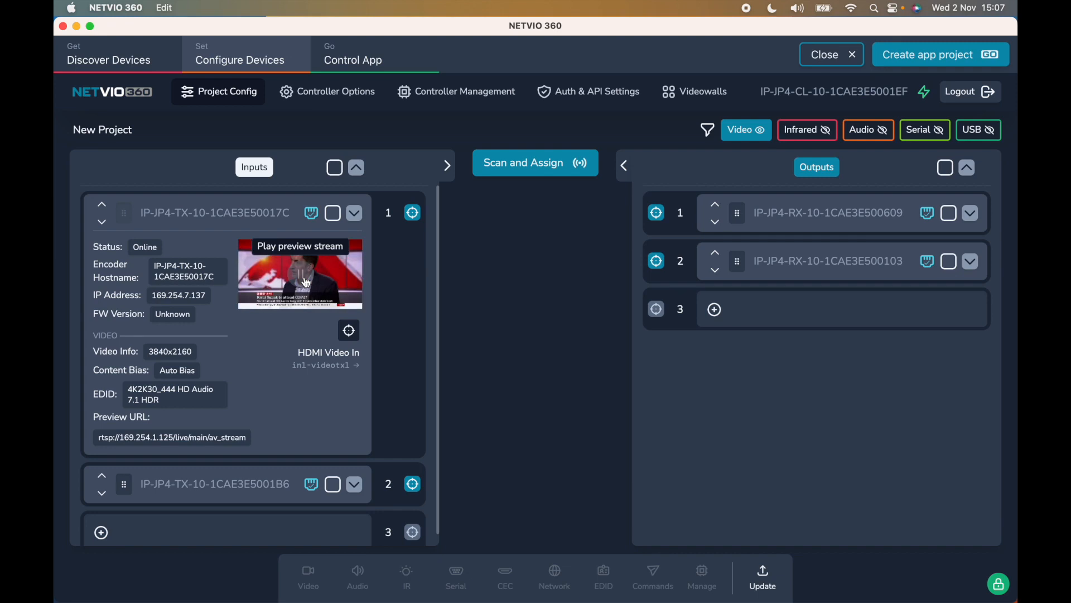
click(355, 214)
- Rename the two inputs to SKYQ and FreeSat
double_click(198, 212)
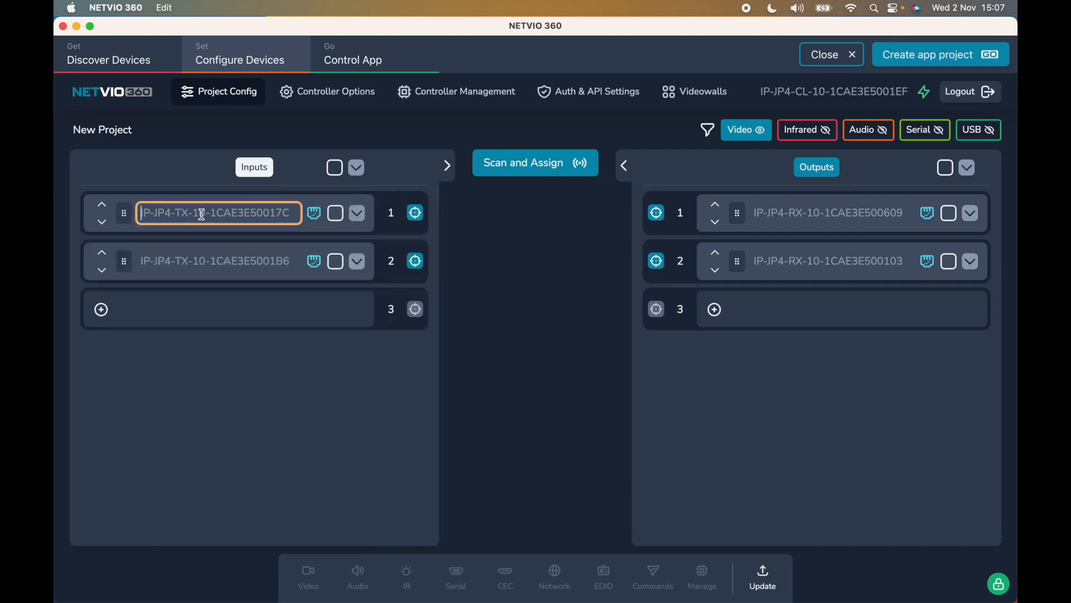
text(SKYQ)
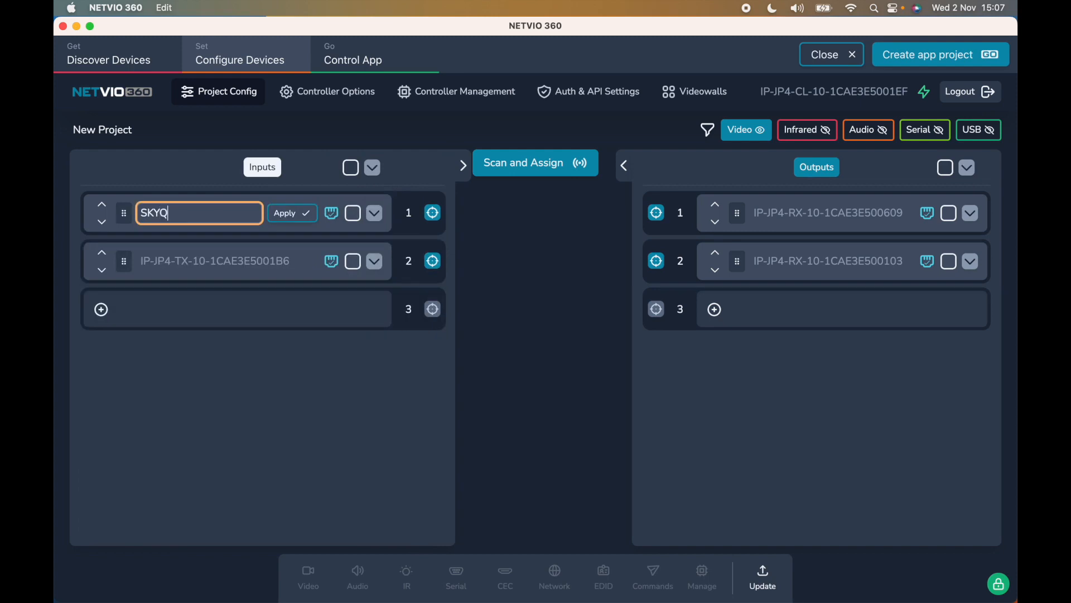
click(296, 213)
double_click(200, 261)
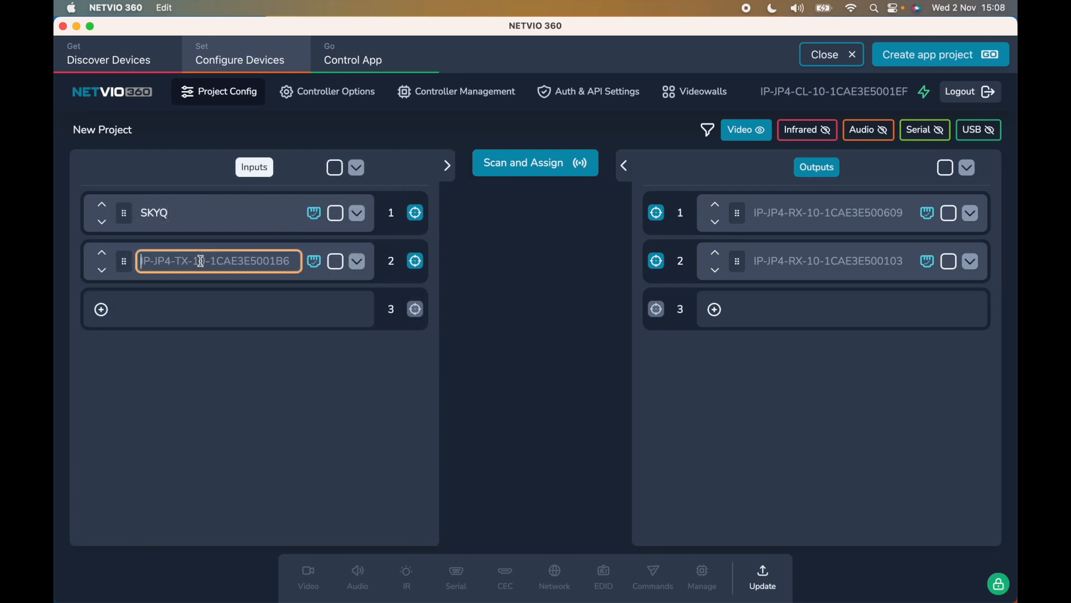
text(Free)
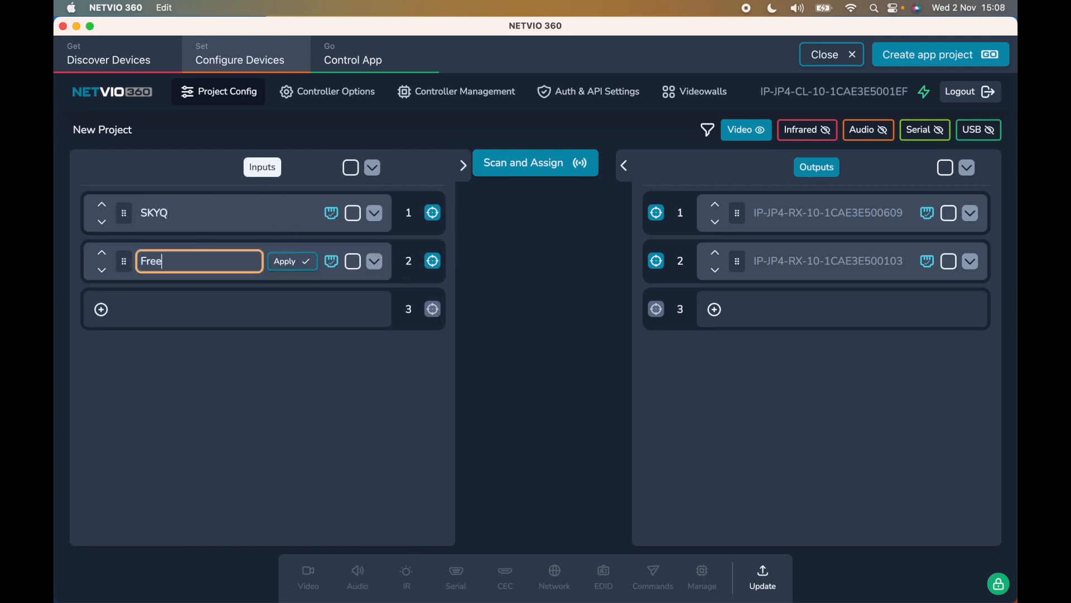
text(Sat)
click(296, 261)
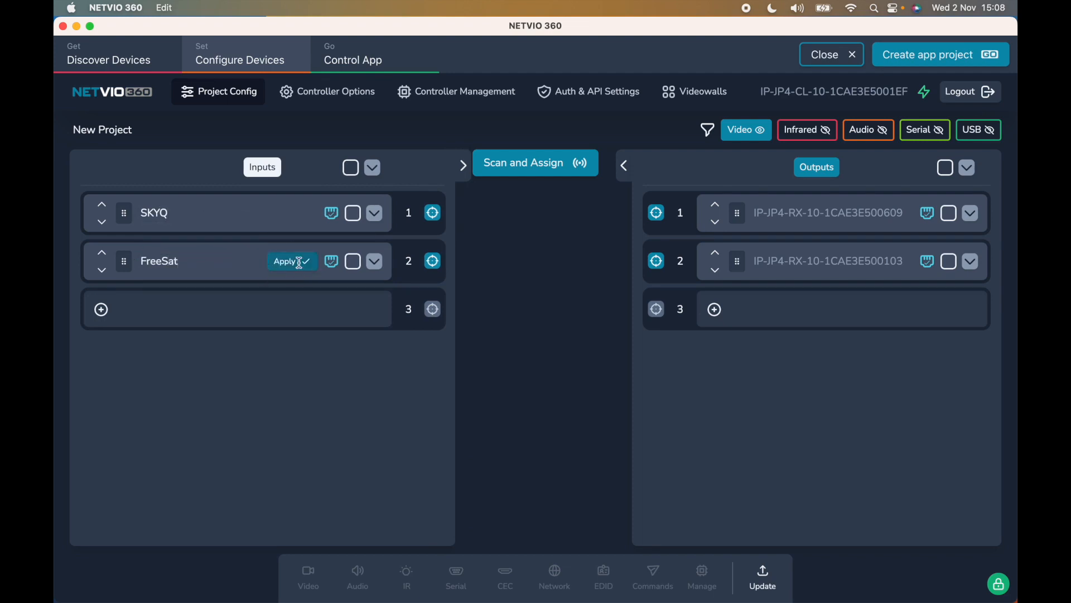
- Rename the two outputs to SonyTV and HiSense
double_click(854, 213)
click(971, 213)
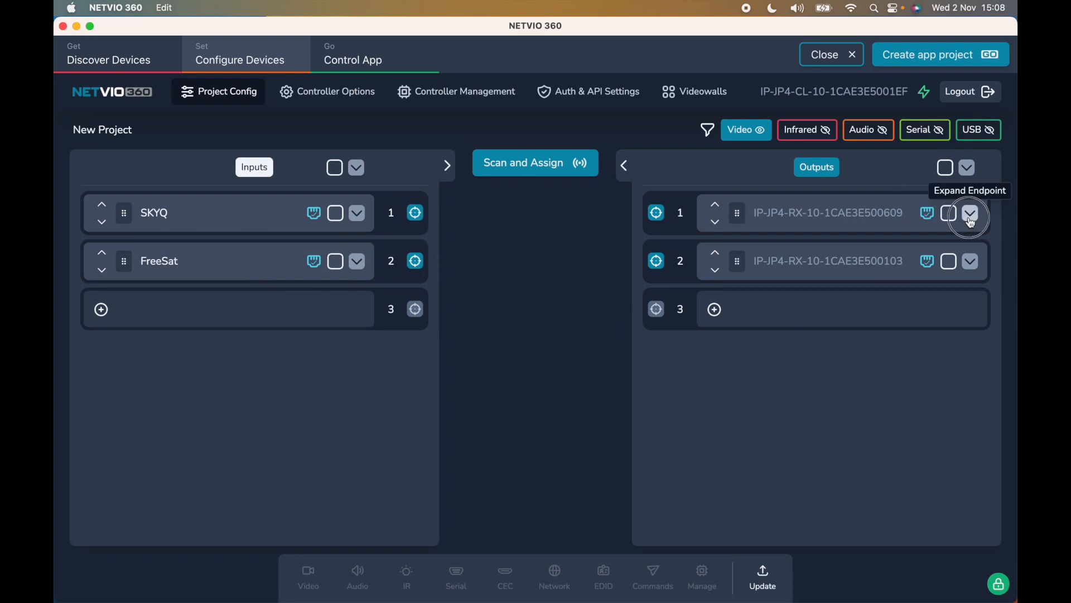
click(971, 215)
double_click(849, 212)
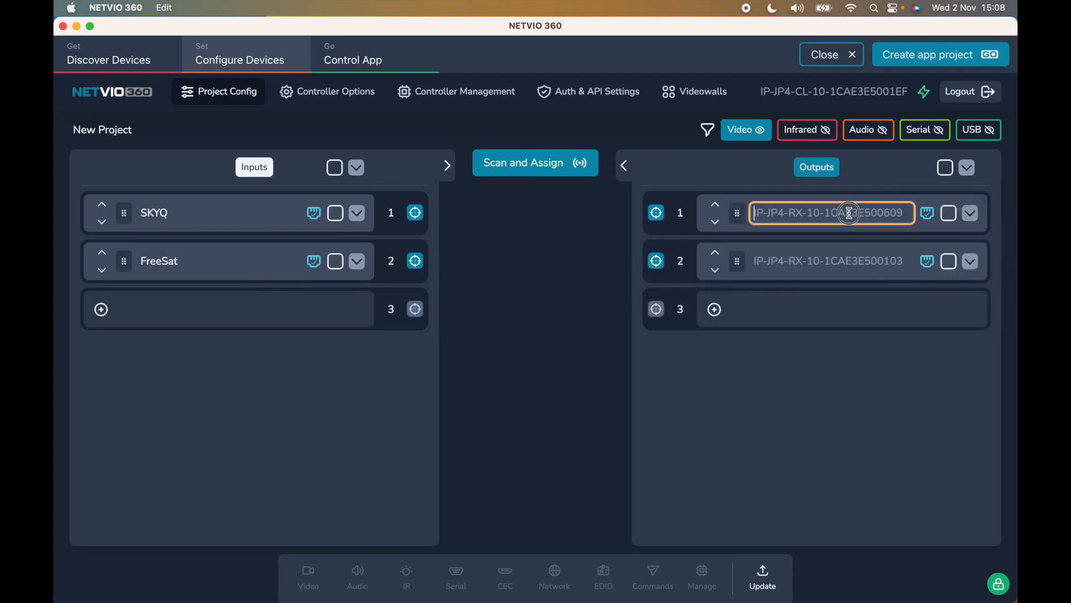
key(super+a)
key(BackSpace)
text(SonyTV)
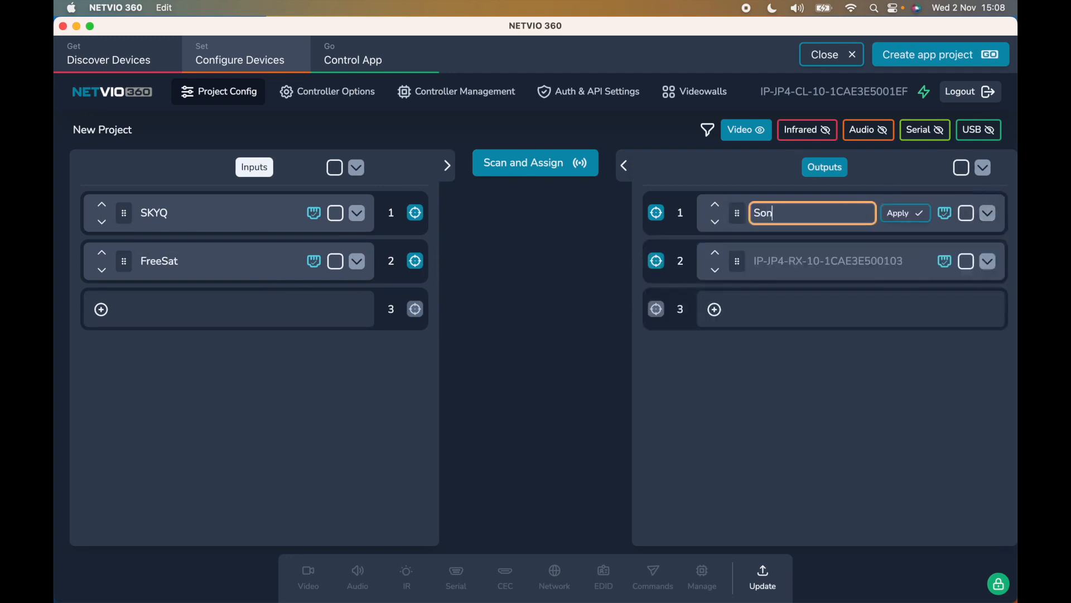
click(906, 213)
double_click(813, 261)
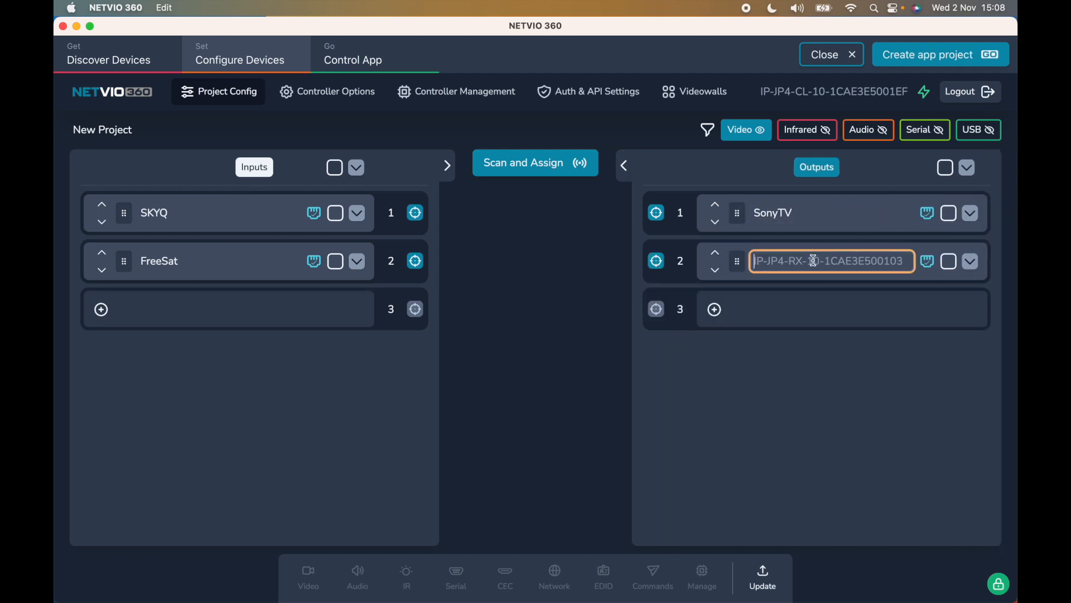
text(HiSense)
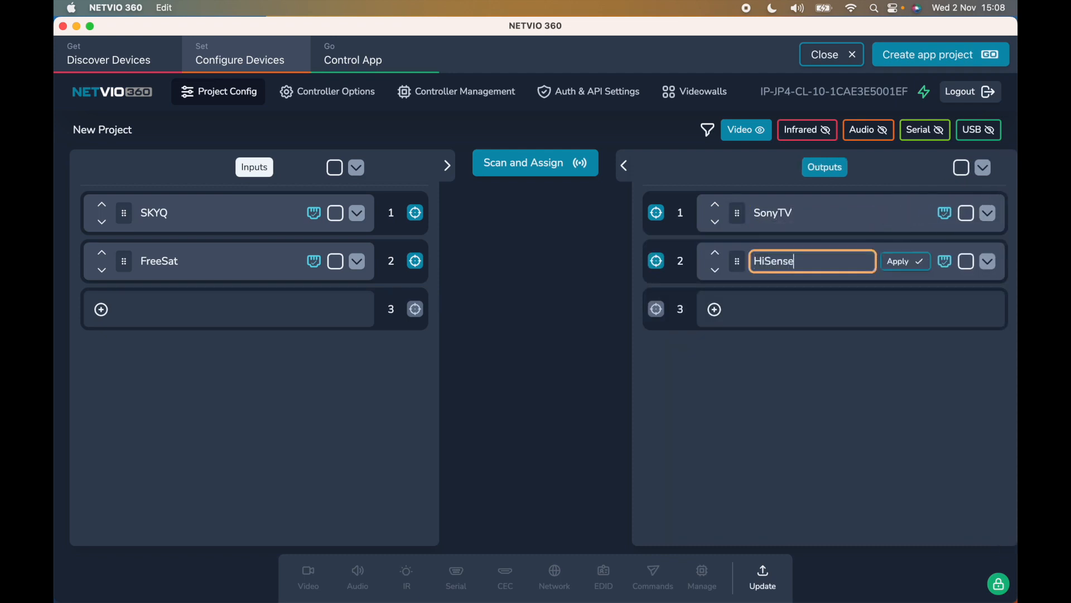
click(917, 262)
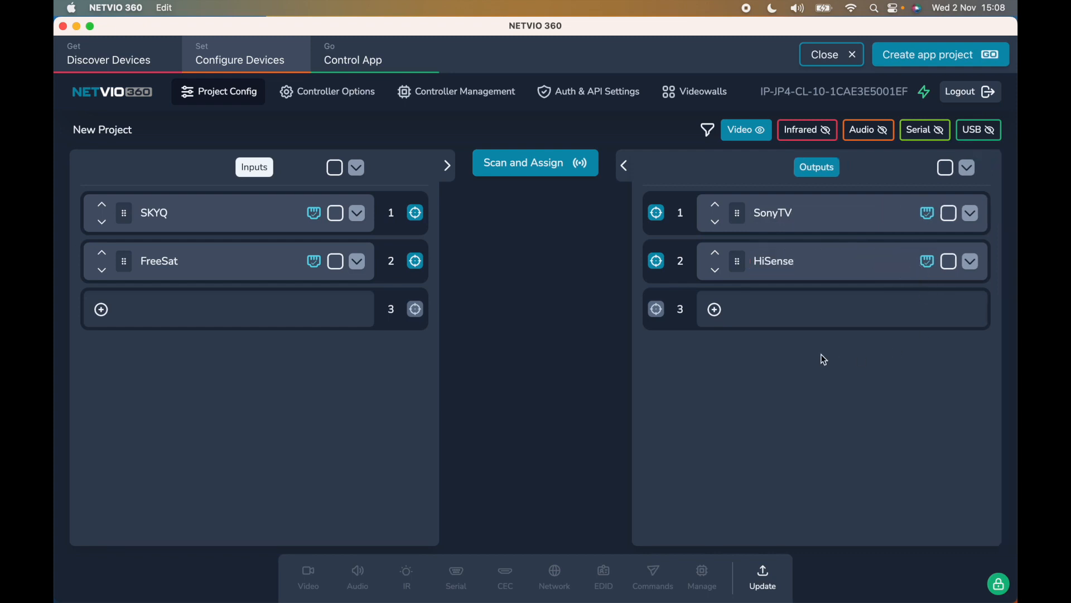
click(357, 217)
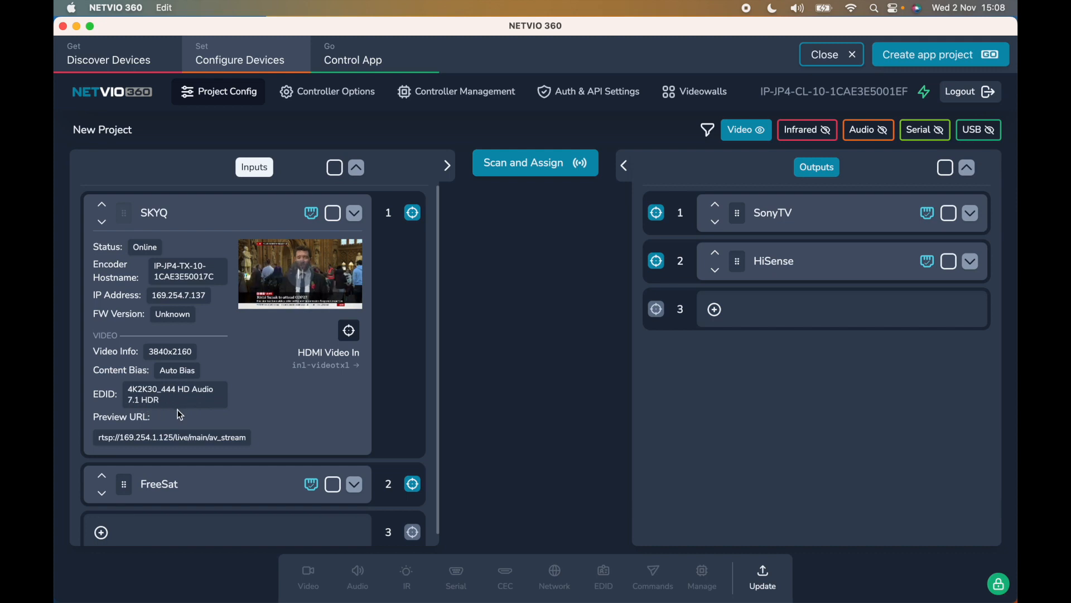
click(355, 214)
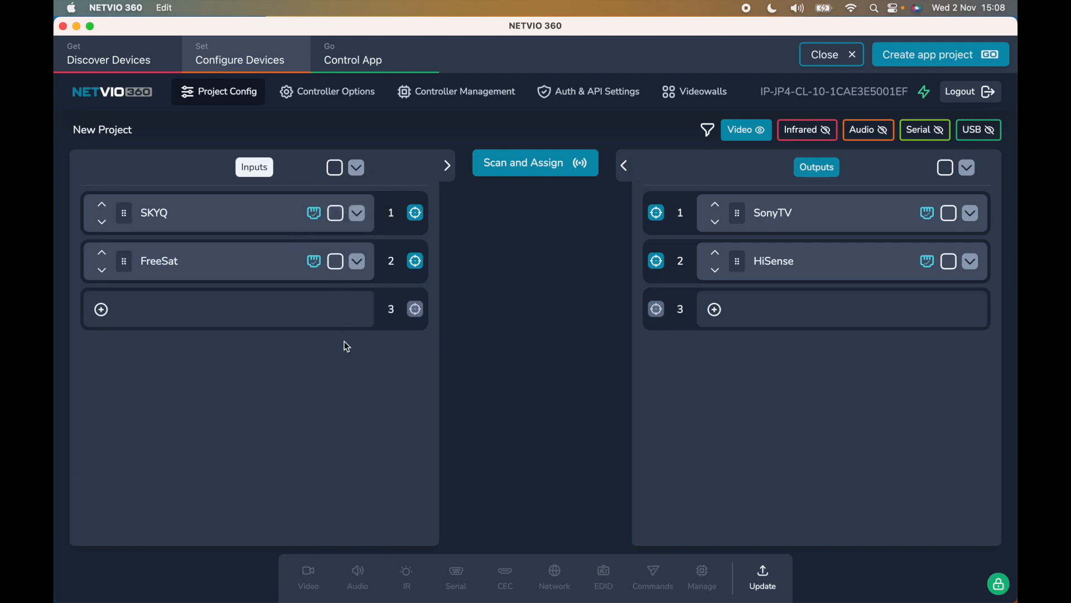
- Select both the SKYQ and FreeSat inputs and bring up their video settings
click(336, 214)
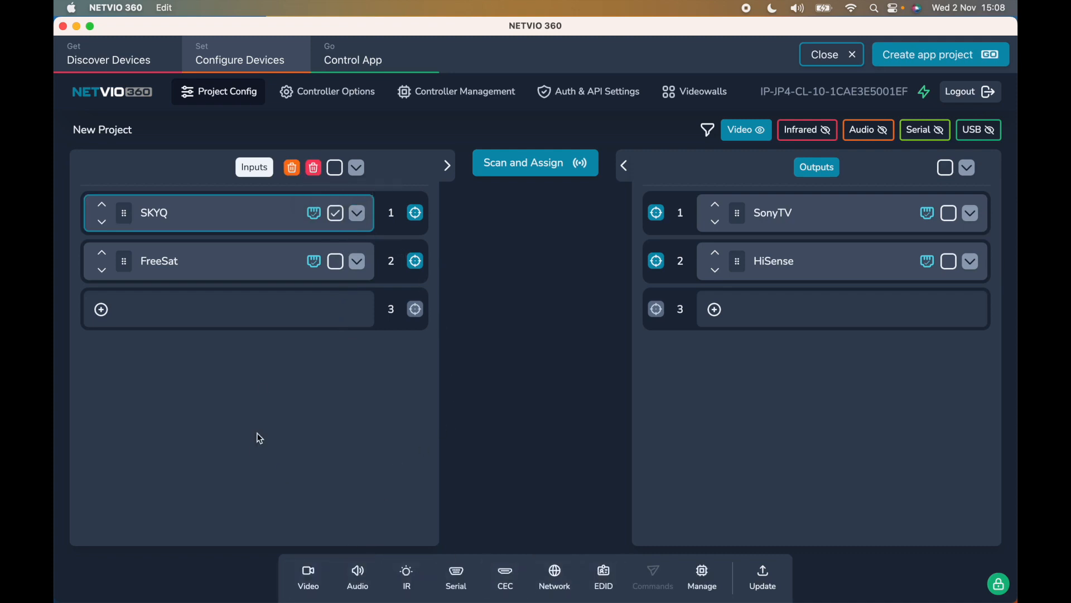
click(335, 167)
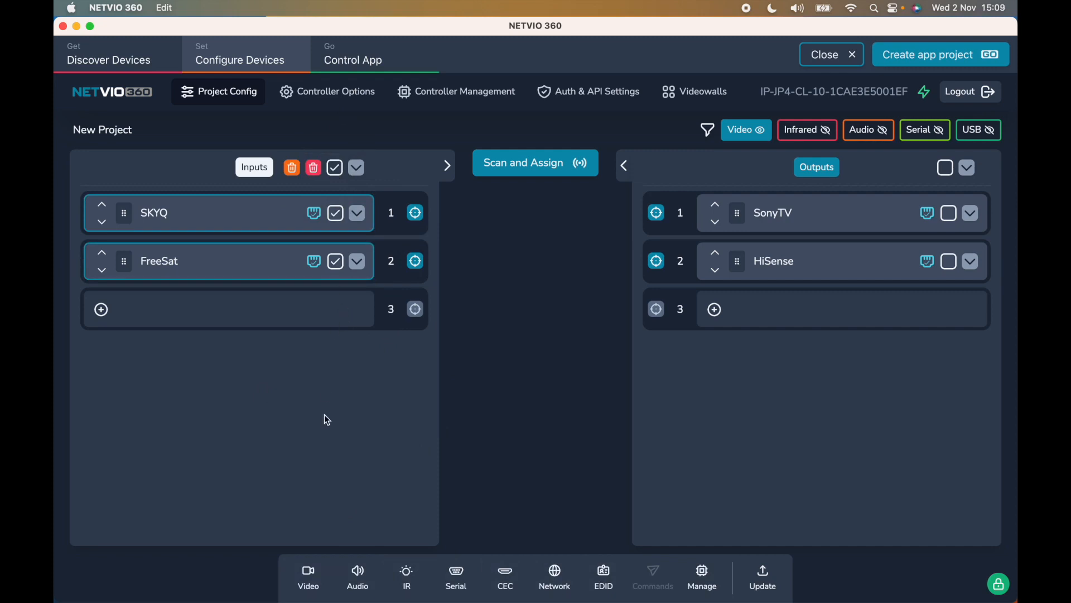
click(310, 580)
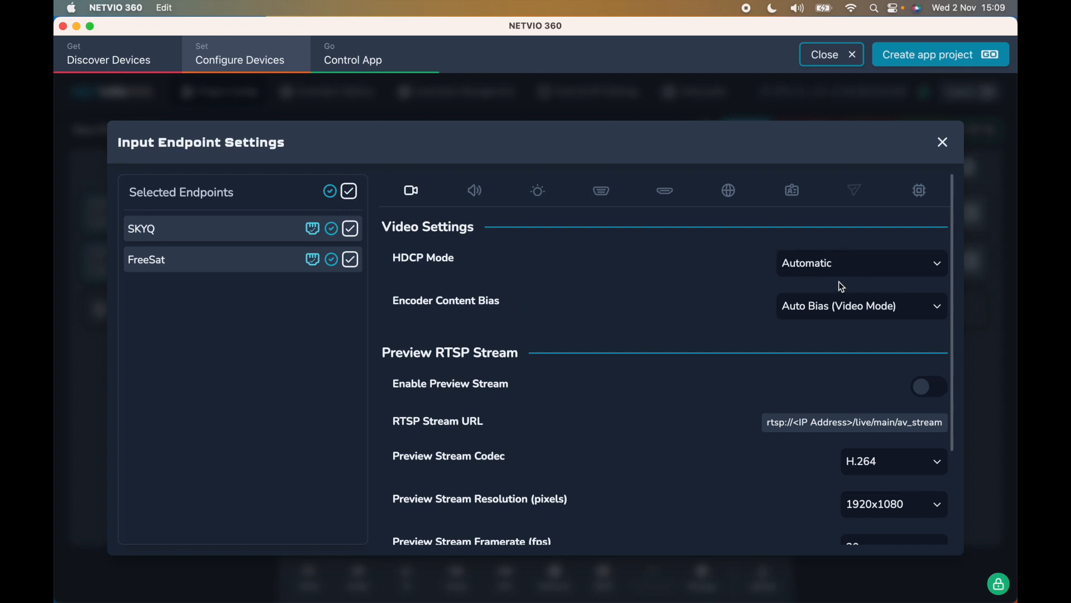
- Keep HDCP Mode on Automatic and set Encoder Content Bias to Level 1 (Picture Quality Bias)
click(826, 271)
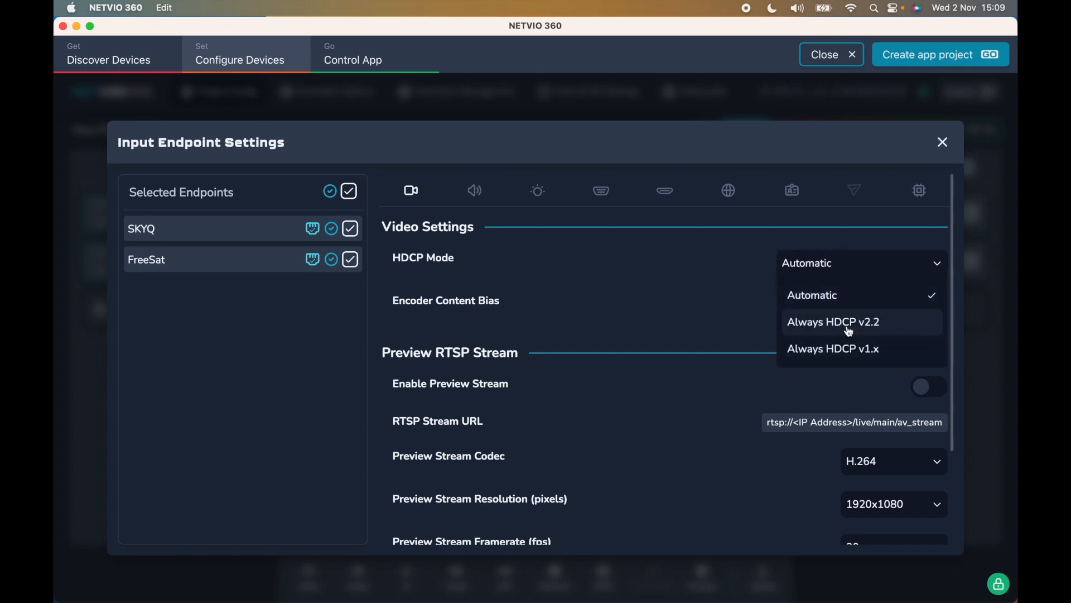
click(750, 322)
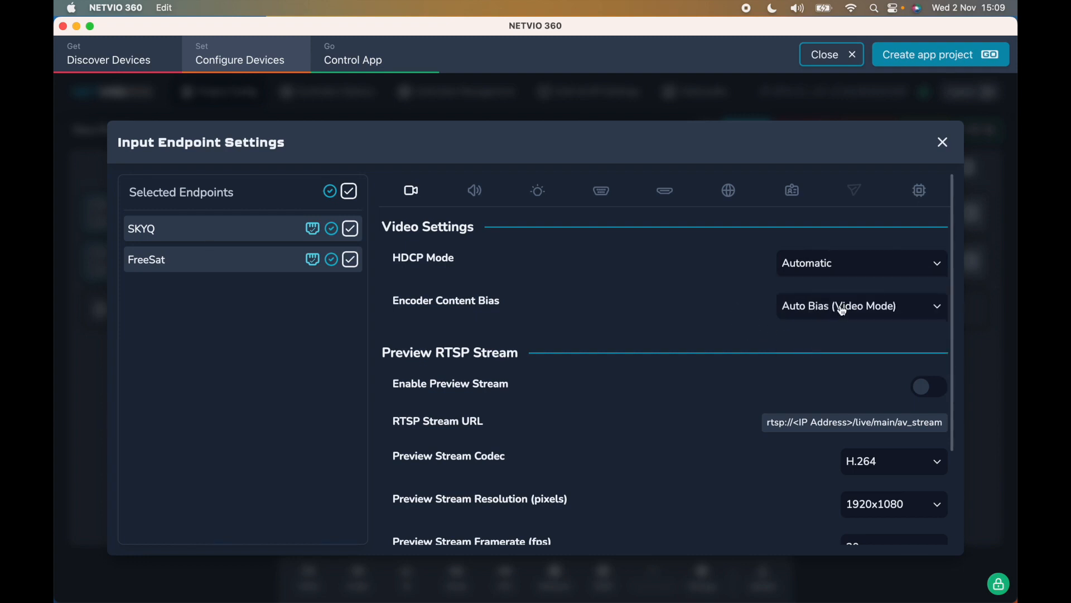
click(857, 311)
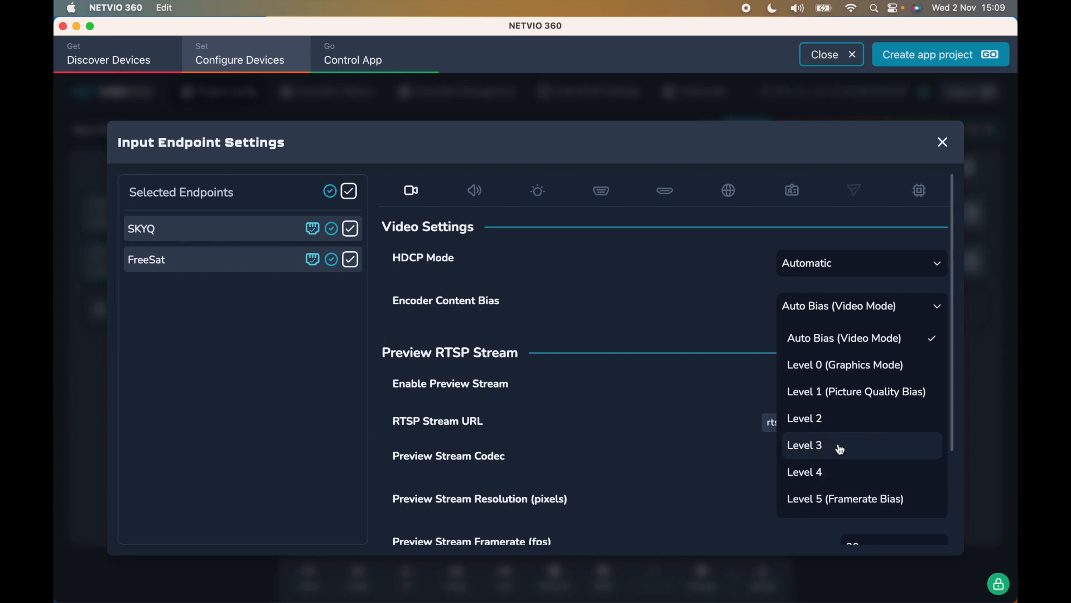
click(845, 393)
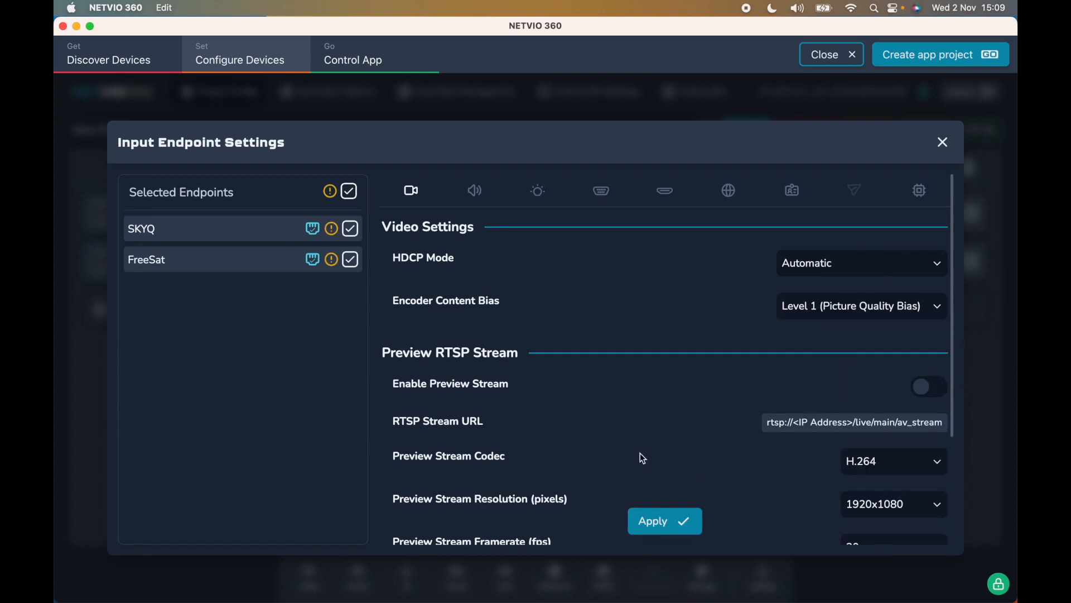
scroll(641, 454, down, 3)
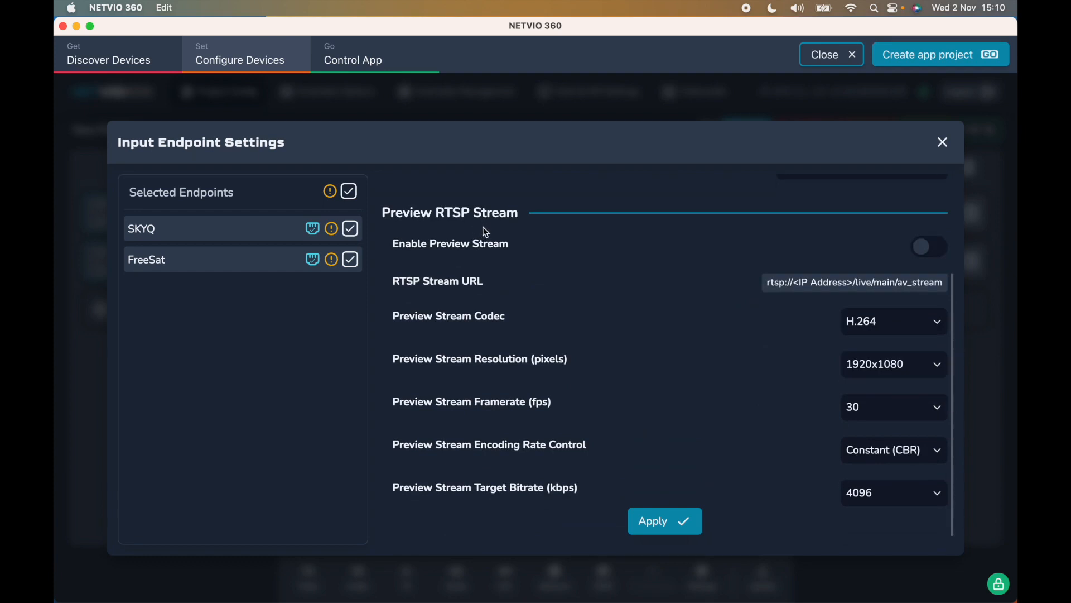
- Enable the preview stream for SKYQ and FreeSat with the H.265 codec
click(930, 251)
click(350, 230)
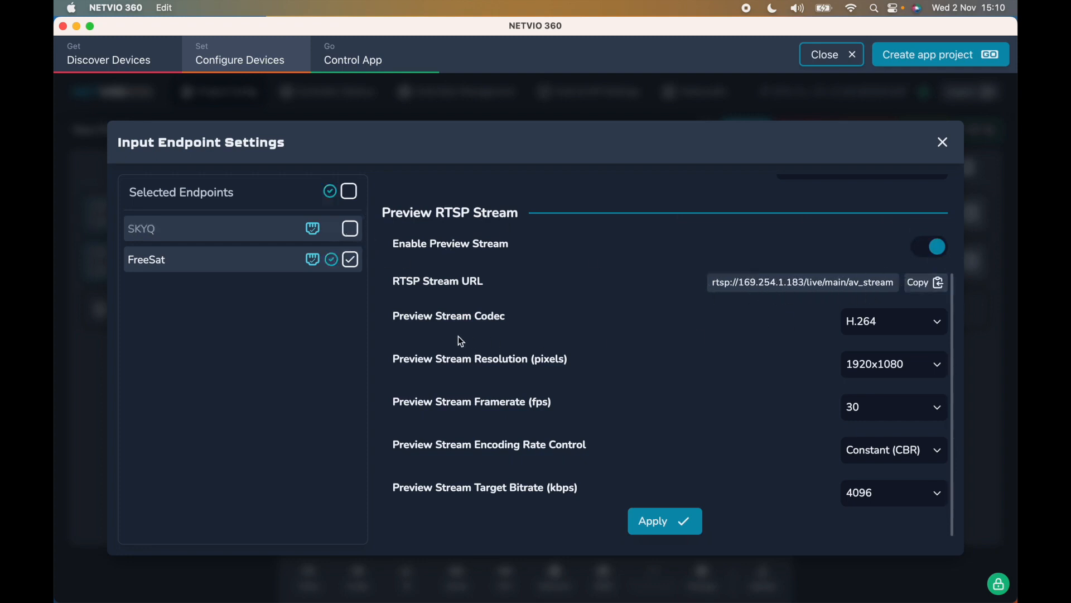
click(351, 230)
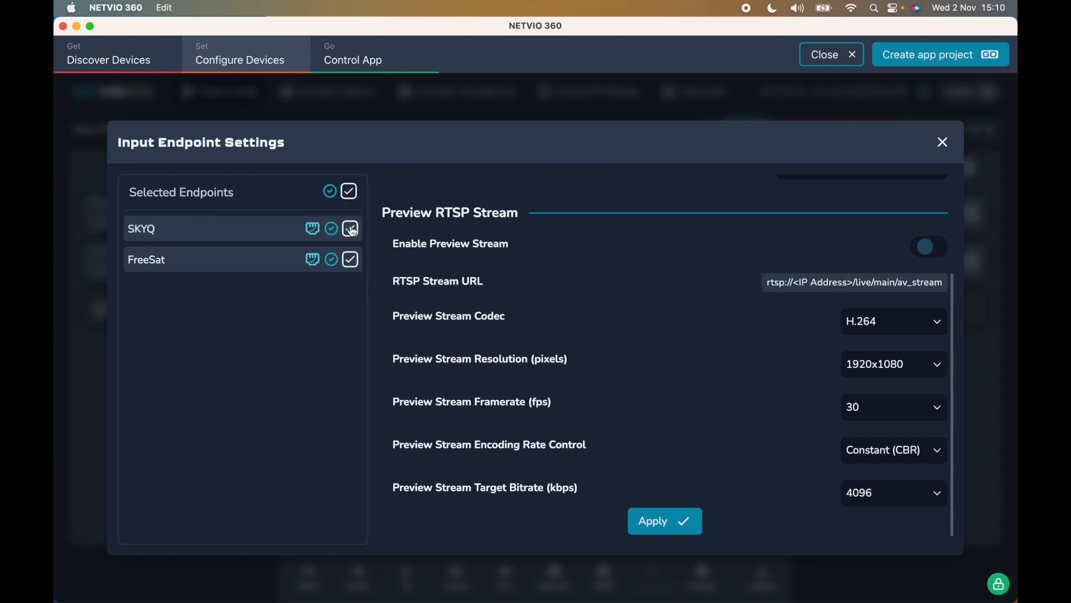
click(921, 319)
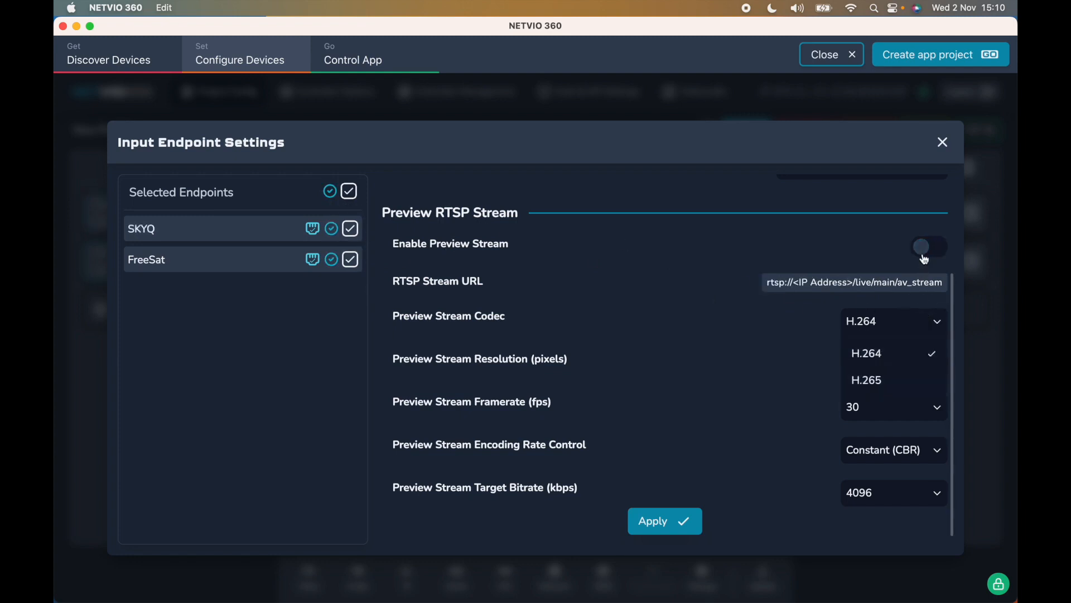
click(924, 246)
click(902, 334)
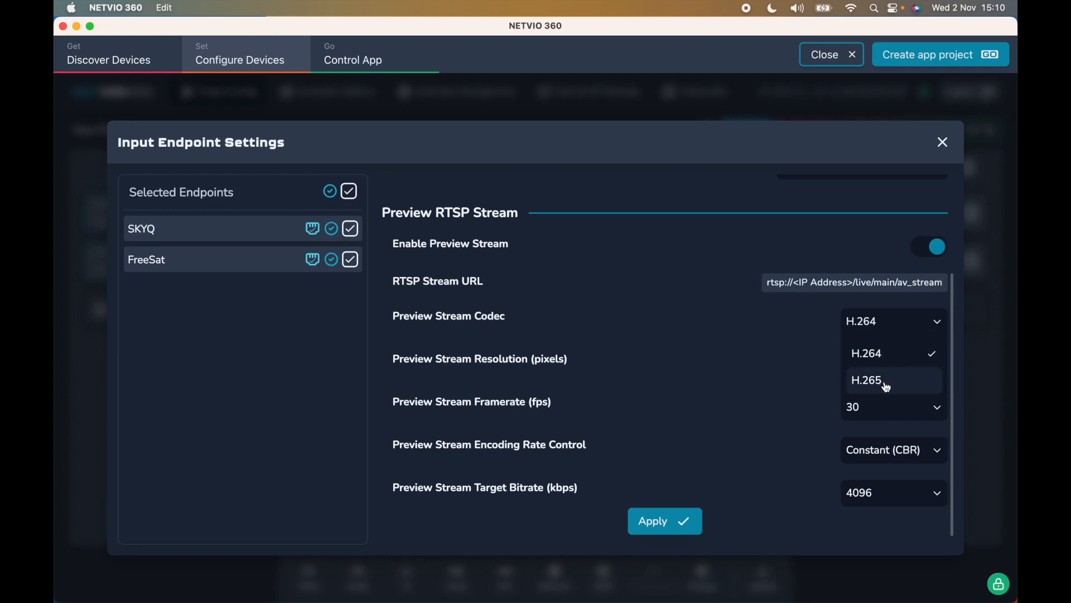
click(887, 385)
- Set preview resolution 1920x1080, framerate 30, constant bitrate, and bitrate 8192 kbps
click(886, 368)
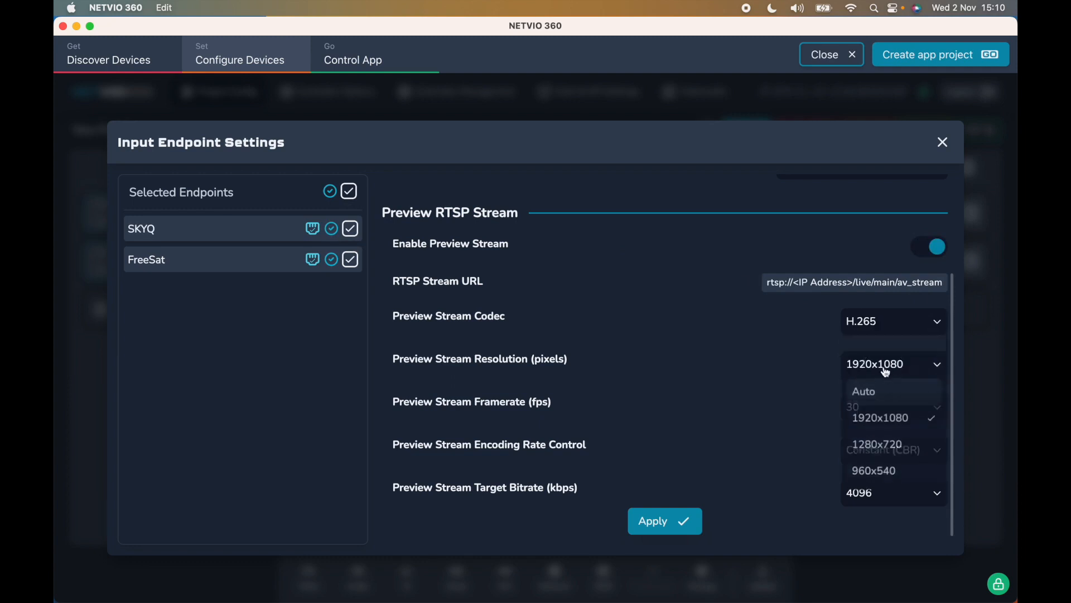
scroll(904, 447, down, 1)
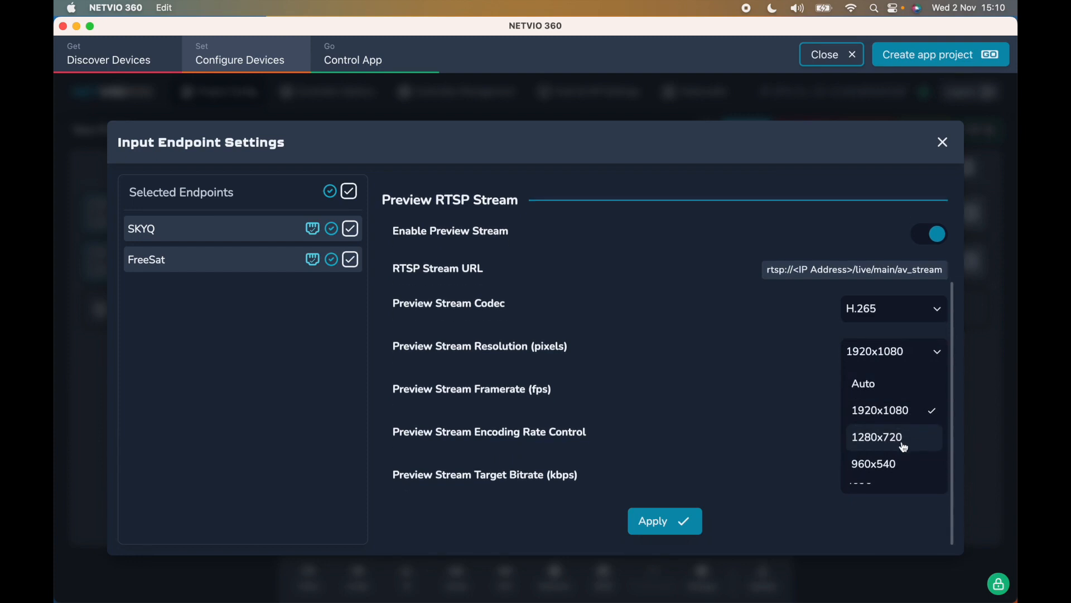
click(888, 411)
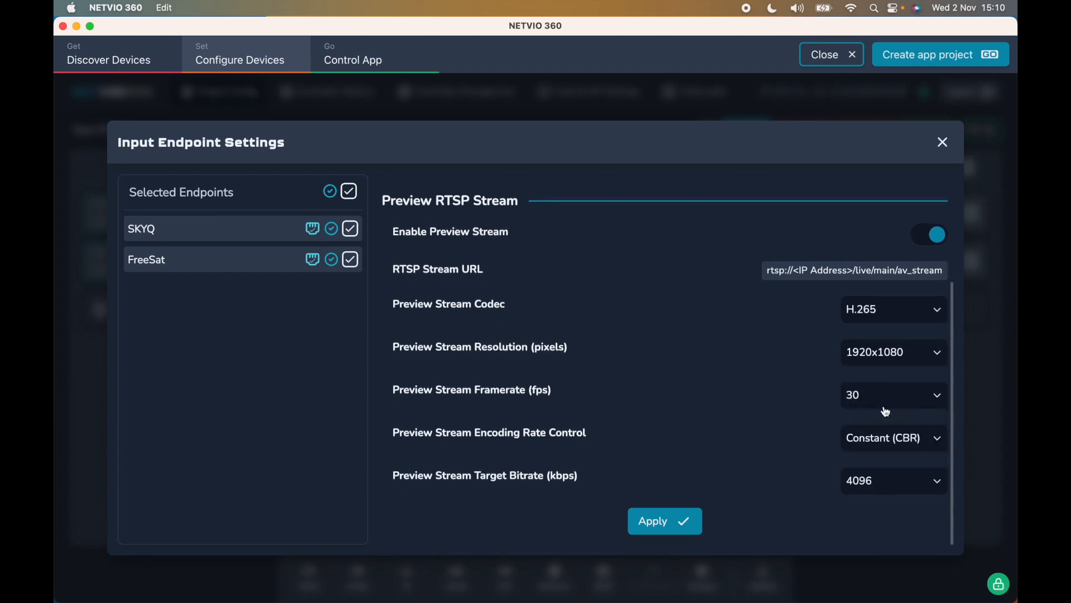
click(896, 402)
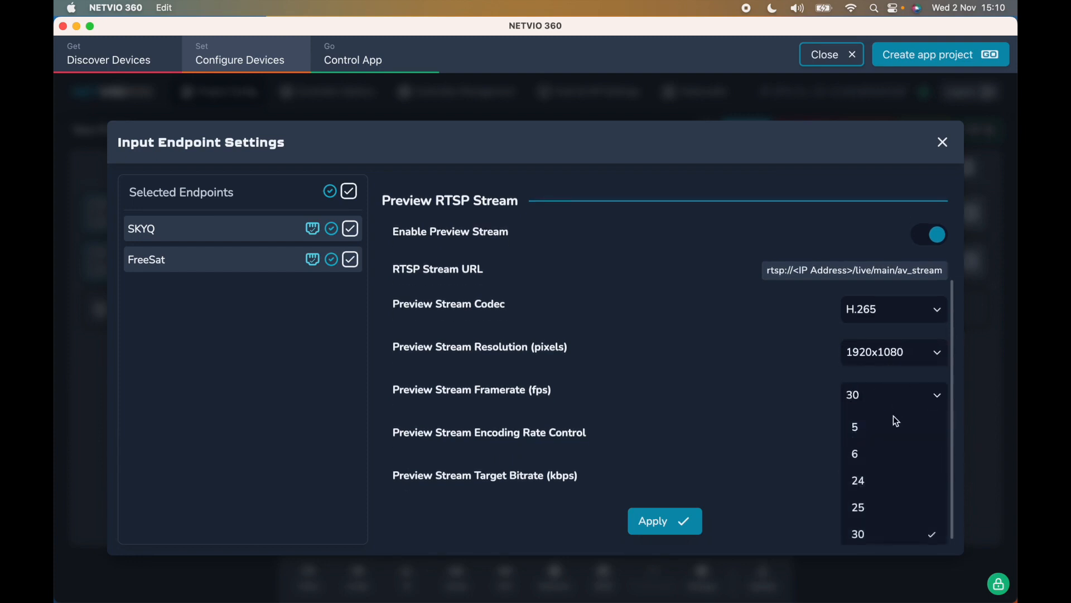
click(866, 533)
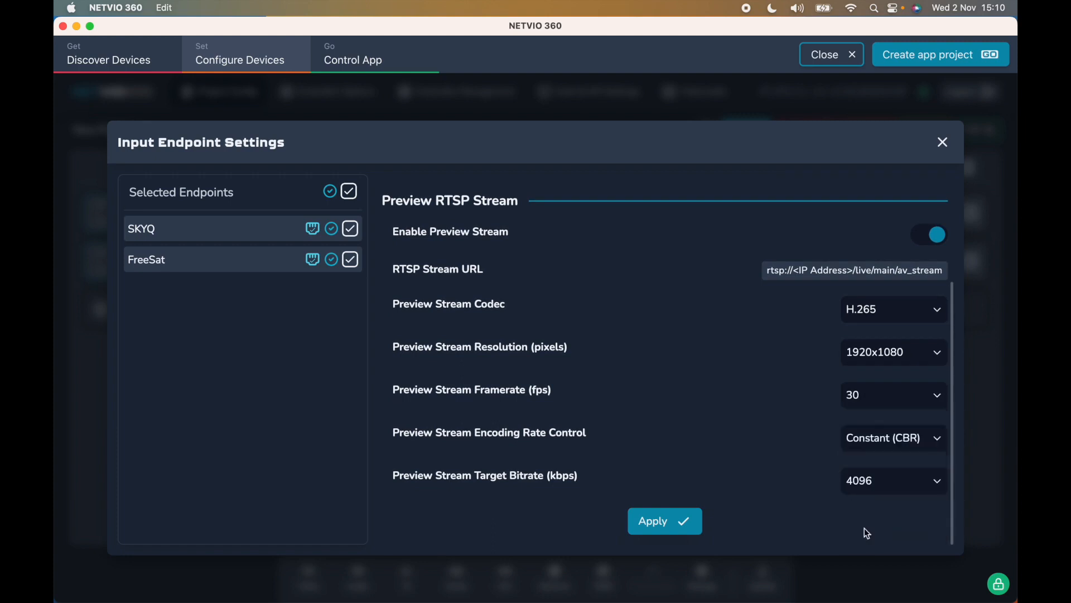
click(885, 441)
click(887, 445)
click(883, 482)
scroll(735, 513, down, 3)
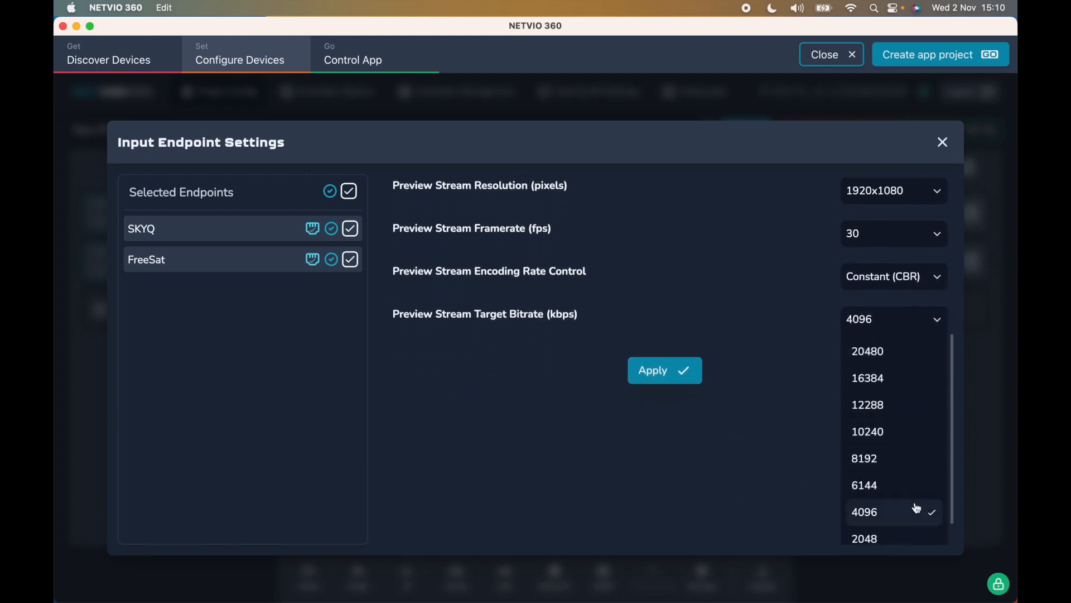
scroll(916, 507, down, 1)
scroll(916, 507, down, 1)
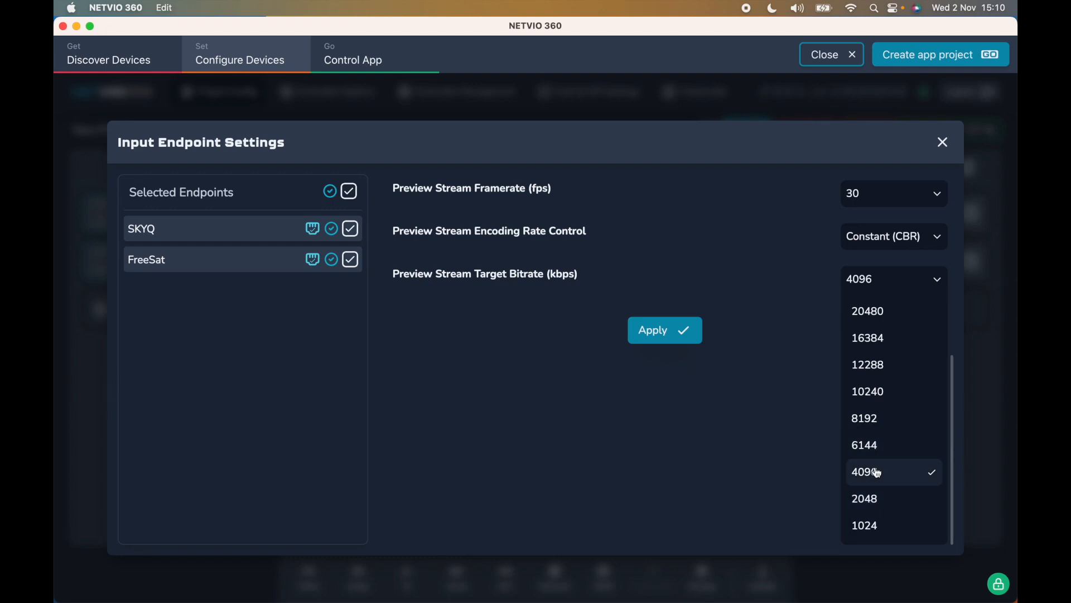
click(870, 421)
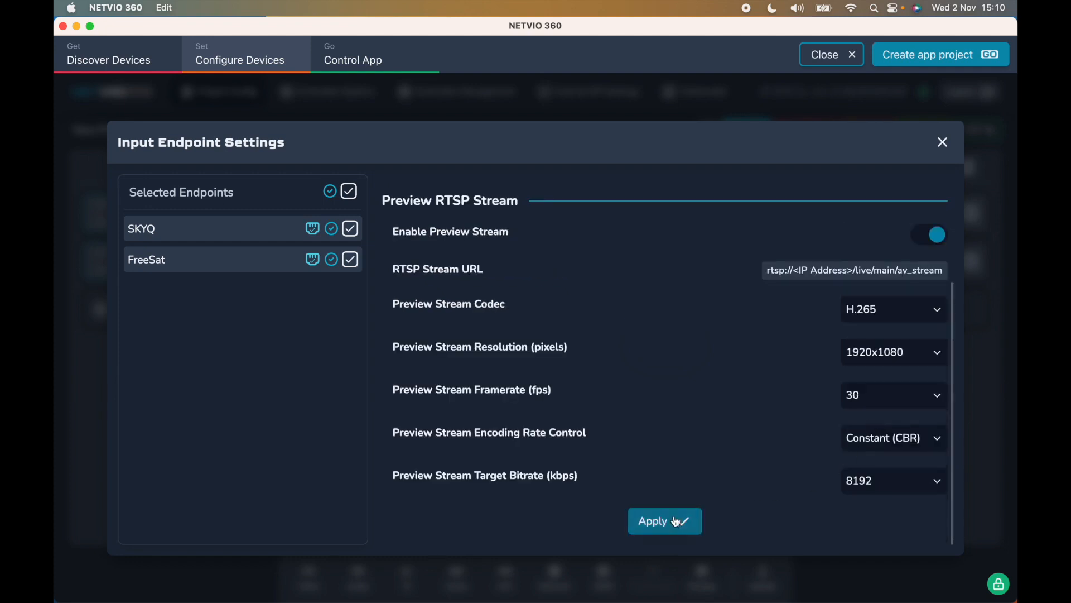
- Switch the preview codec to H.264, then back to H.265
scroll(675, 526, up, 1)
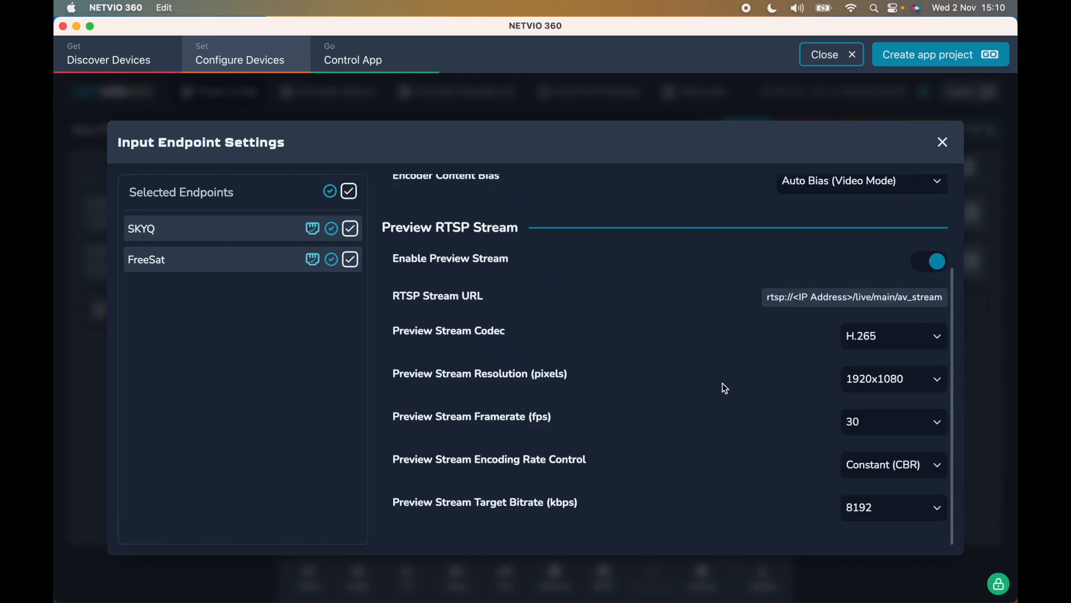
scroll(722, 387, up, 5)
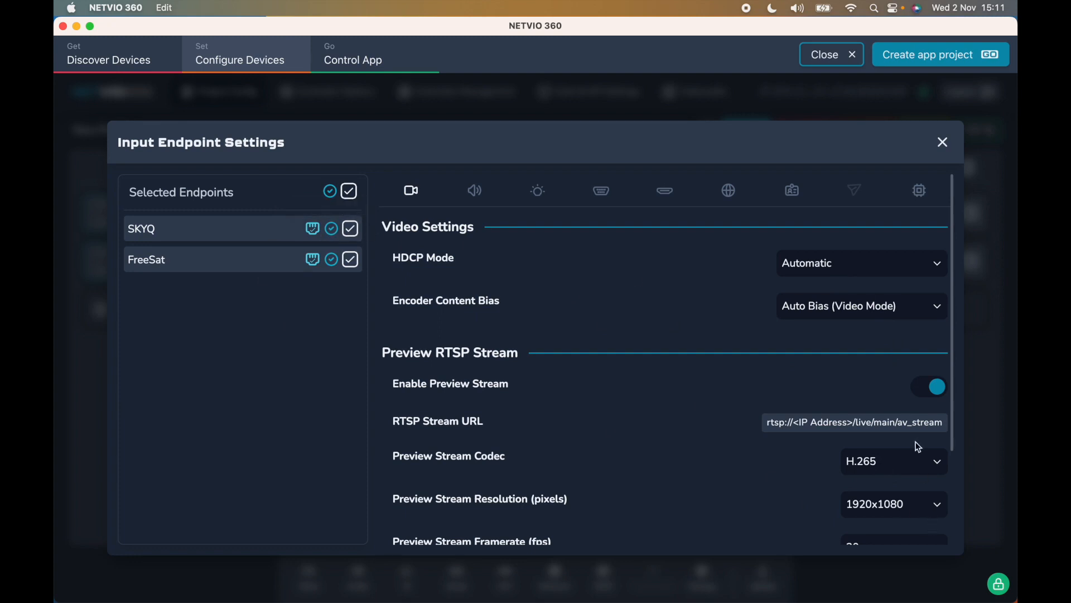
click(922, 463)
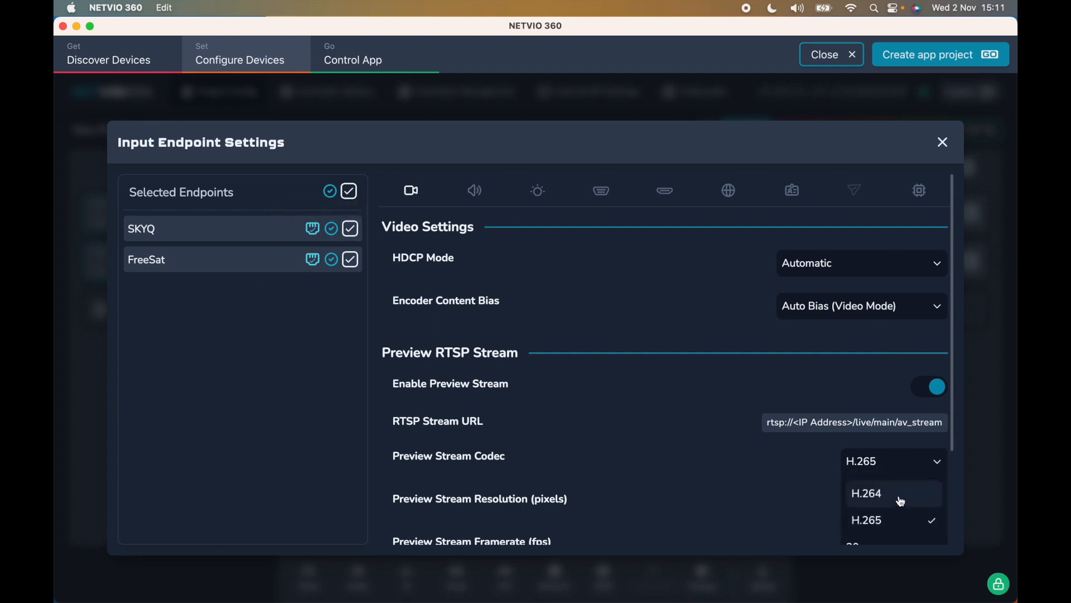
click(901, 501)
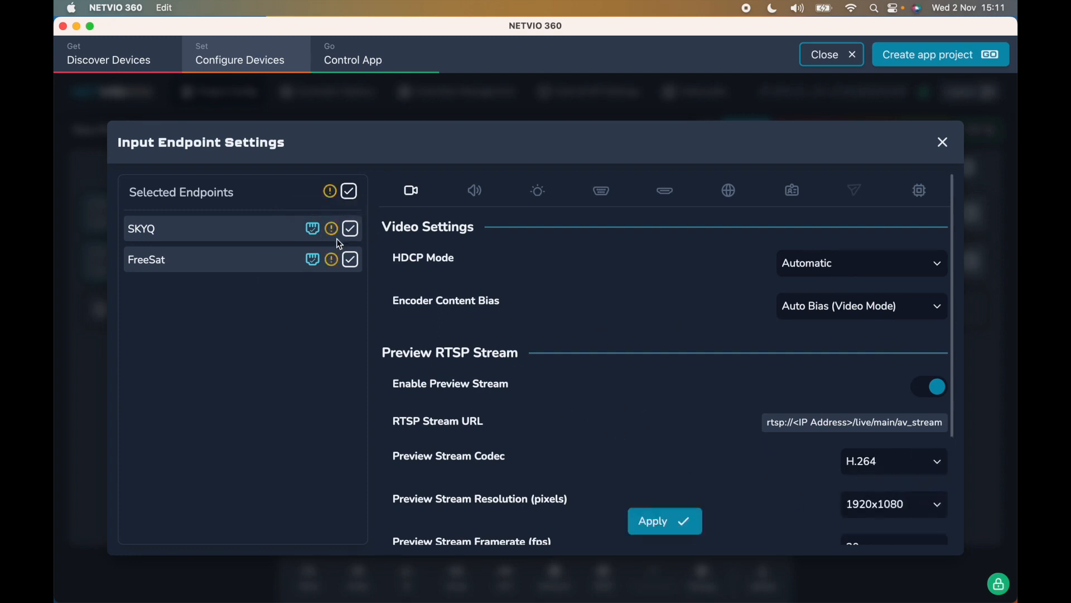
mouse_move(333, 230)
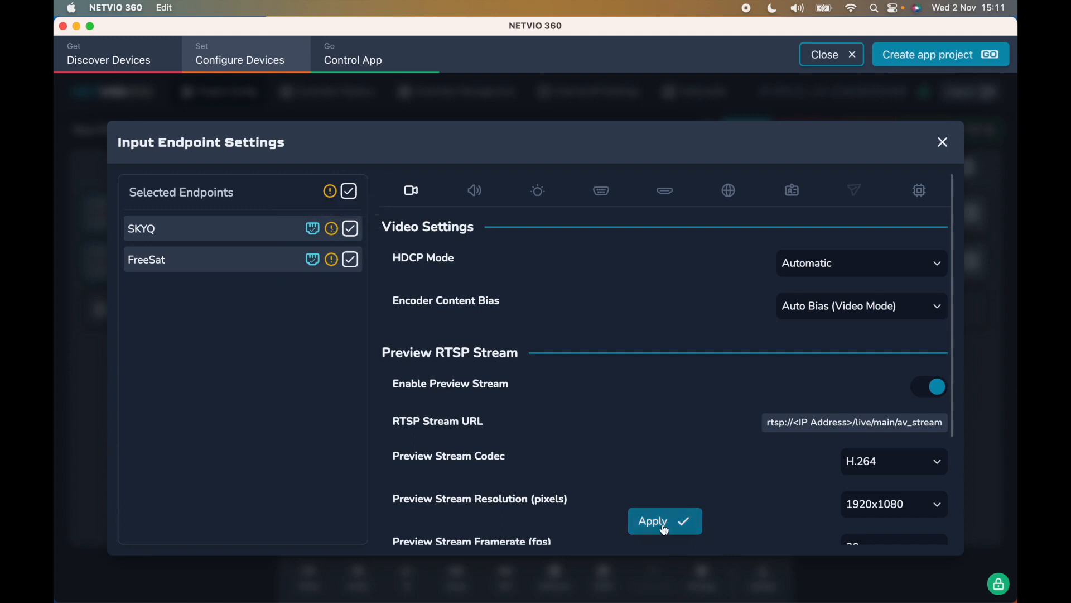
click(875, 463)
click(874, 519)
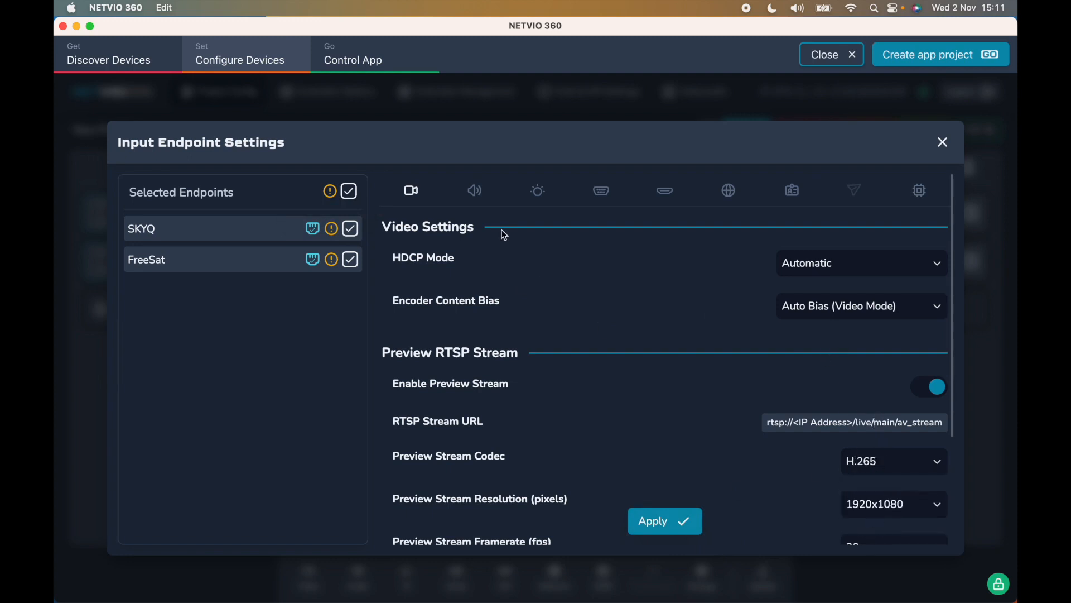
- Check the endpoints' audio settings, keeping HDMI as the audio input
click(473, 194)
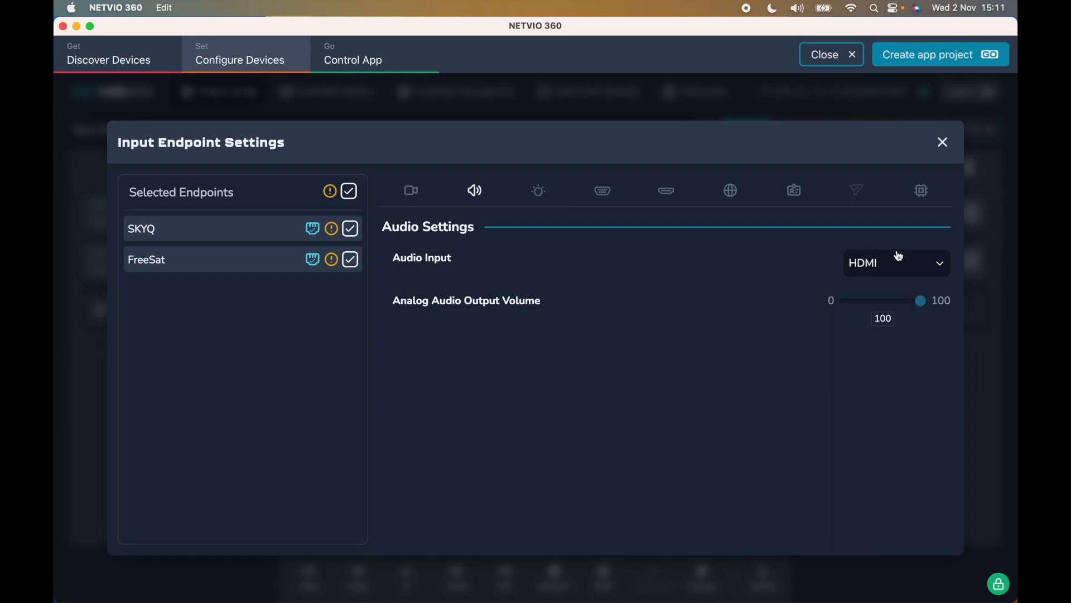
click(941, 261)
click(776, 372)
- Page through the IR, RS-232 and CEC settings to the preview stream network page
click(540, 191)
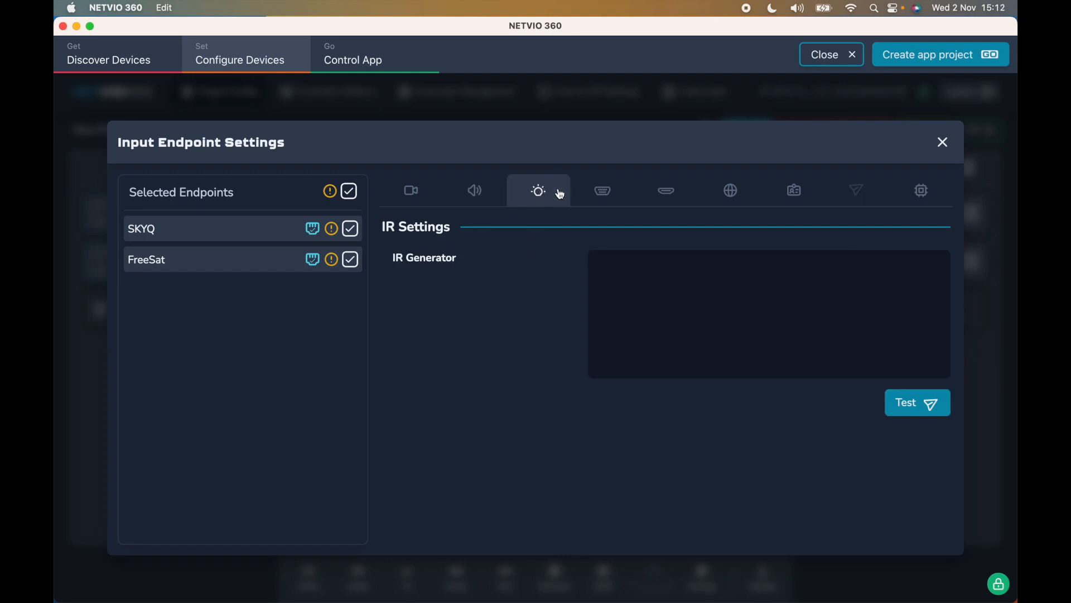
click(604, 199)
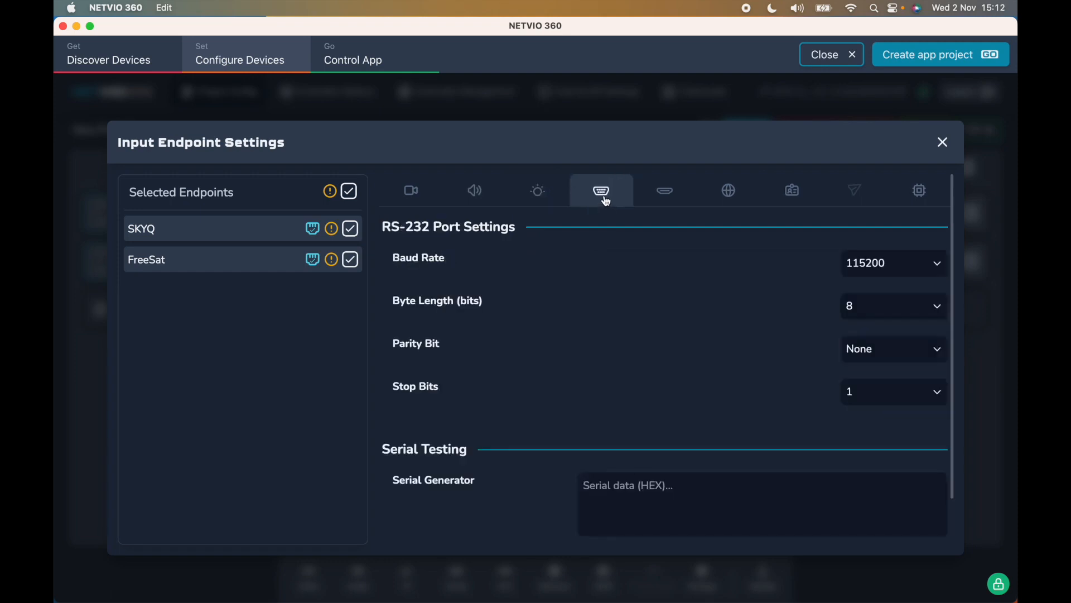
click(675, 200)
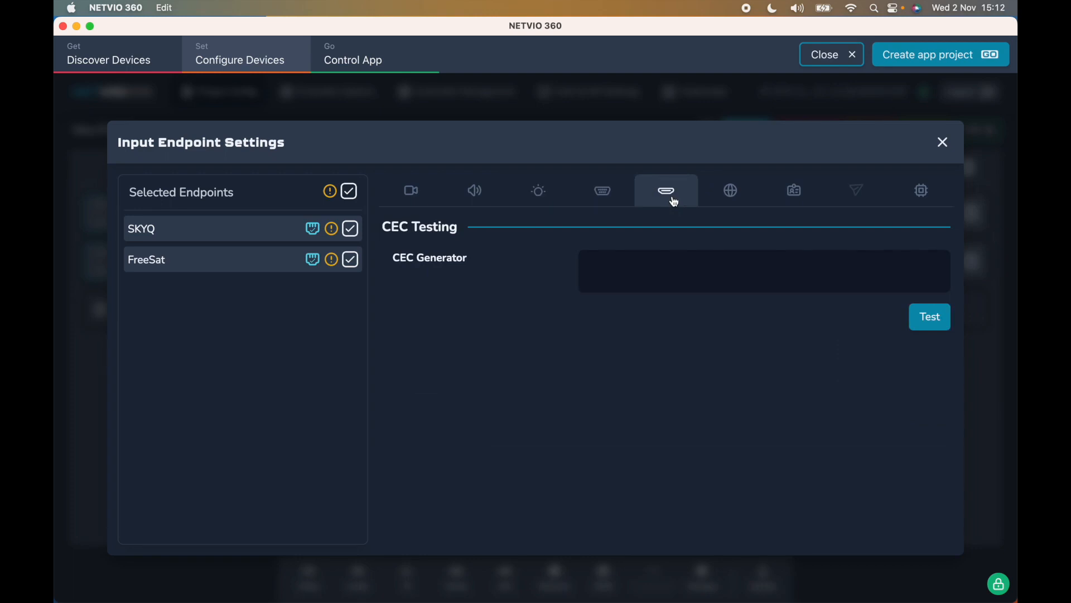
click(732, 191)
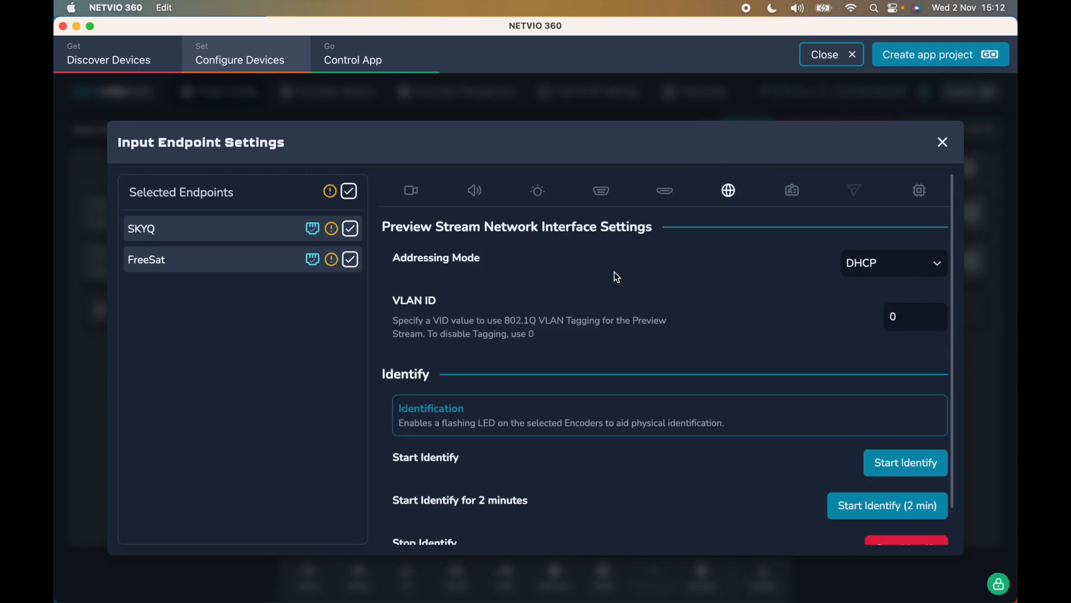
- Confirm DHCP addressing and VLAN ID 0 for the preview stream, then show the EDID presets
click(925, 269)
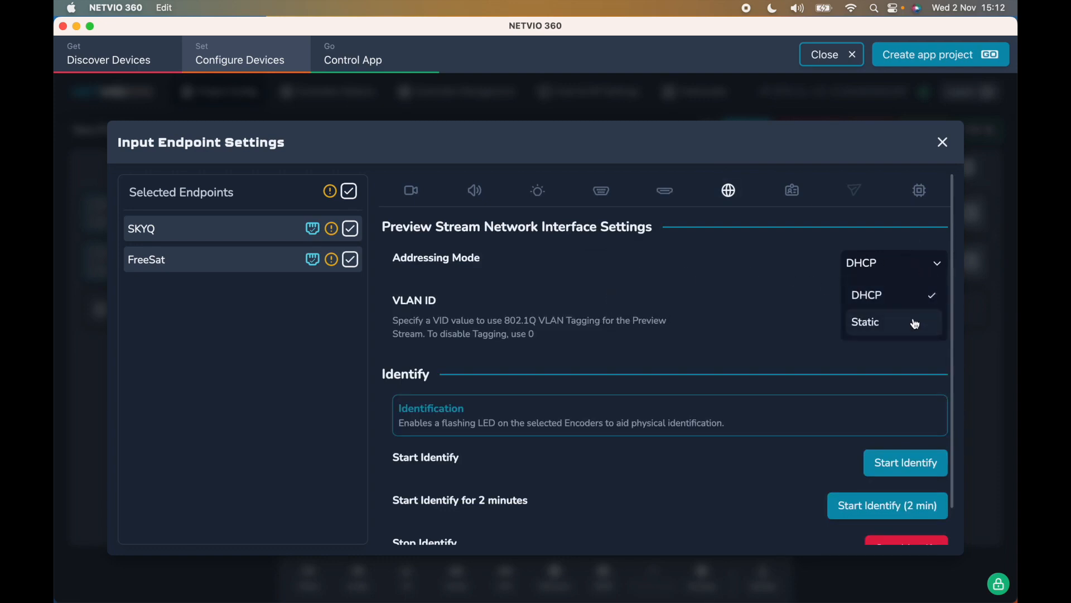
click(792, 268)
drag(919, 313, 876, 309)
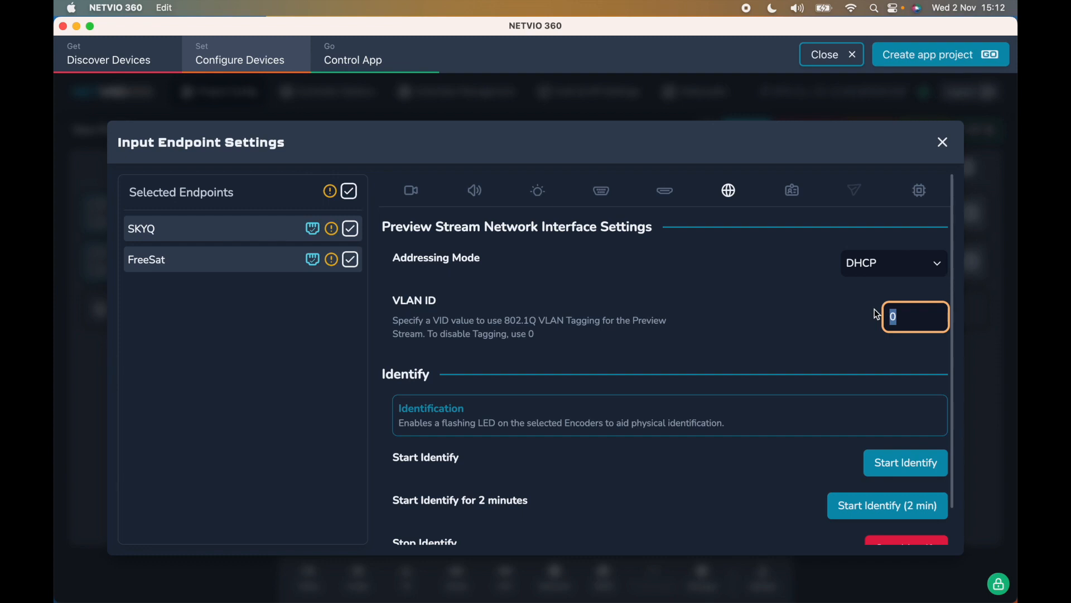
scroll(874, 310, down, 2)
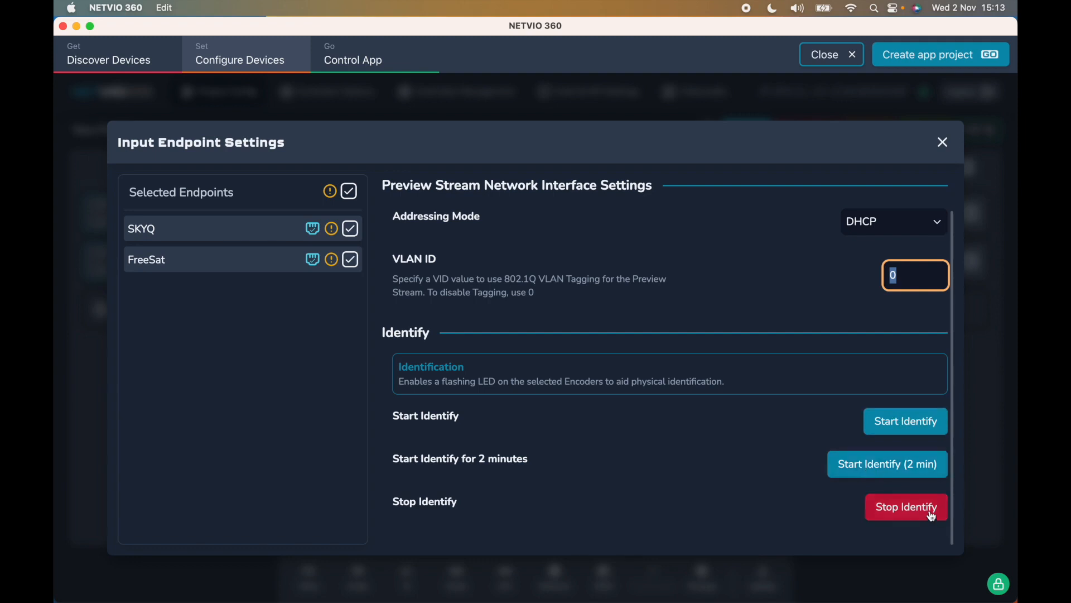
scroll(776, 446, up, 2)
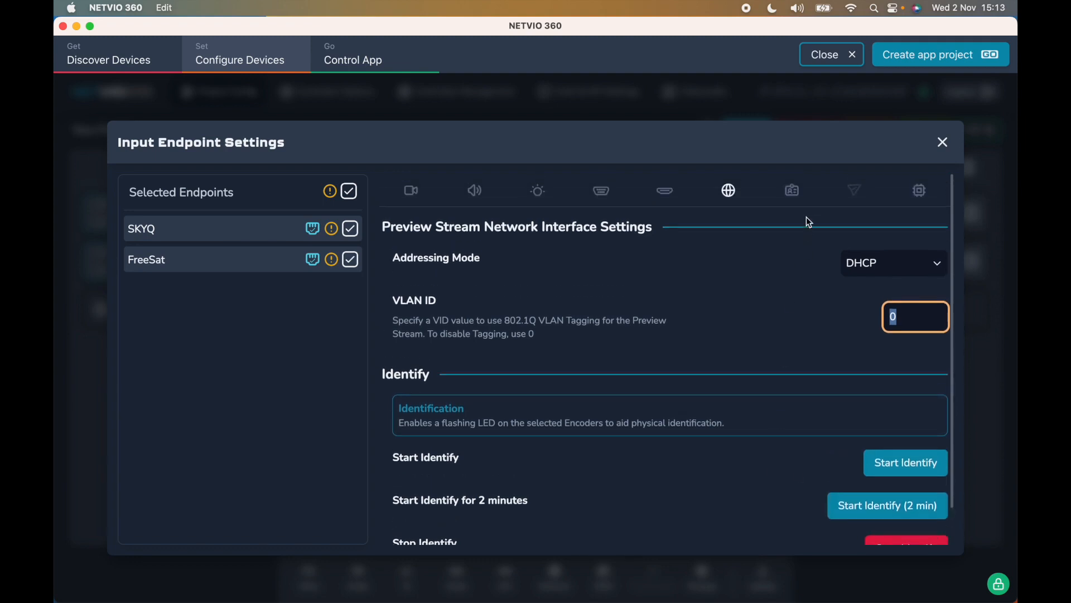
click(796, 192)
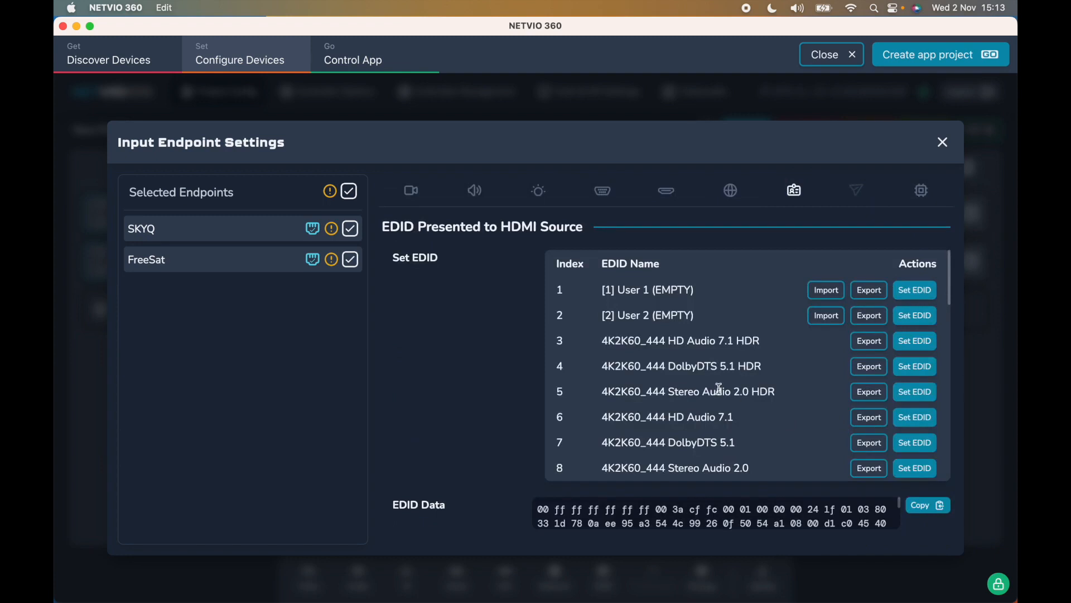
- Scroll through the EDID presets, then show the inputs' power and endpoint management options
scroll(719, 388, down, 5)
scroll(719, 388, down, 3)
scroll(720, 388, down, 2)
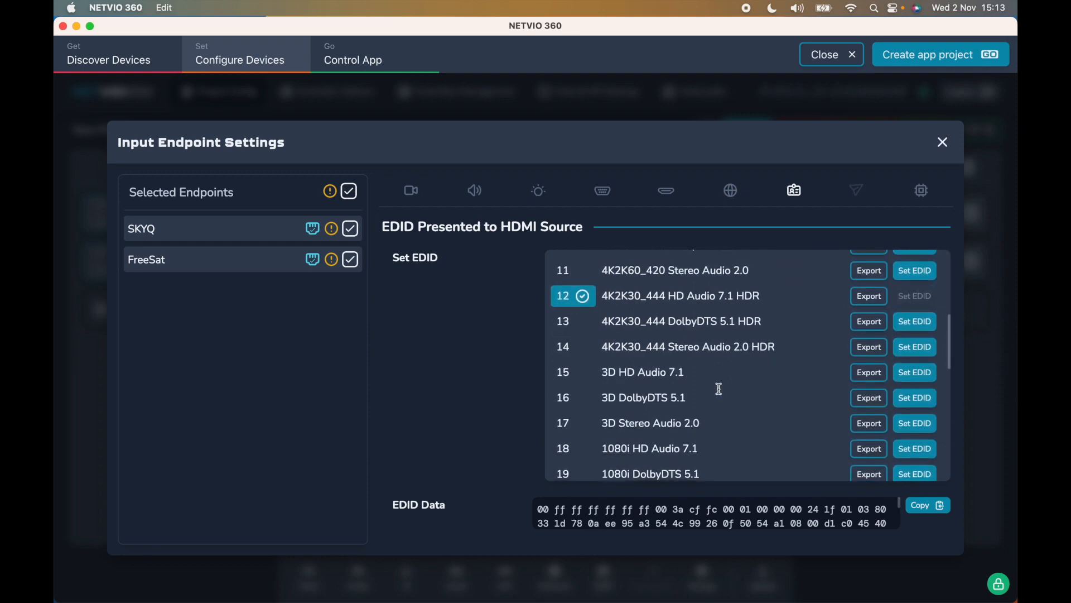
scroll(719, 388, down, 1)
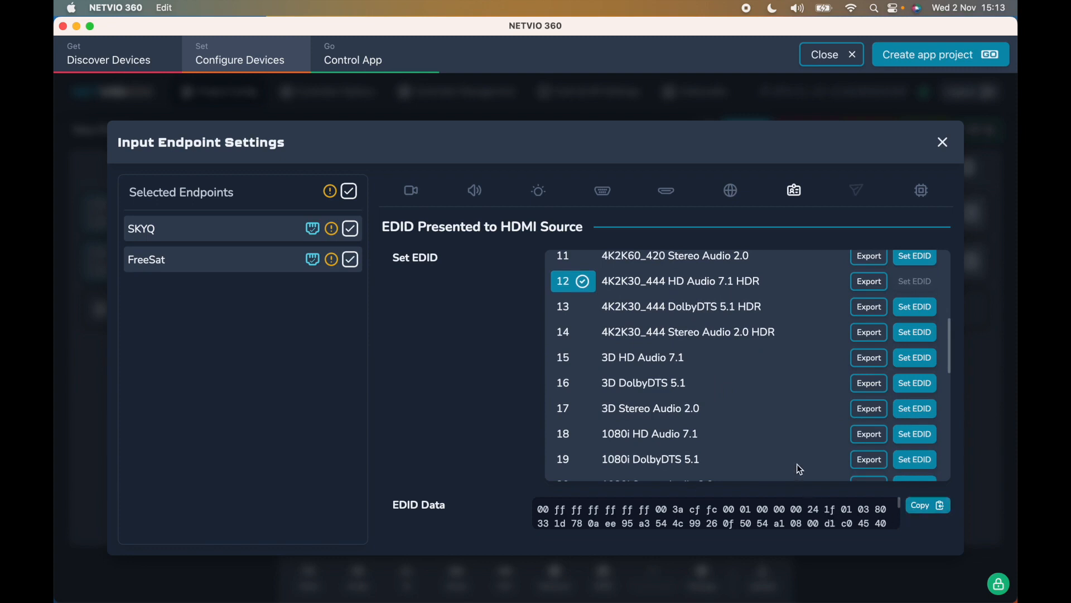
scroll(799, 468, up, 2)
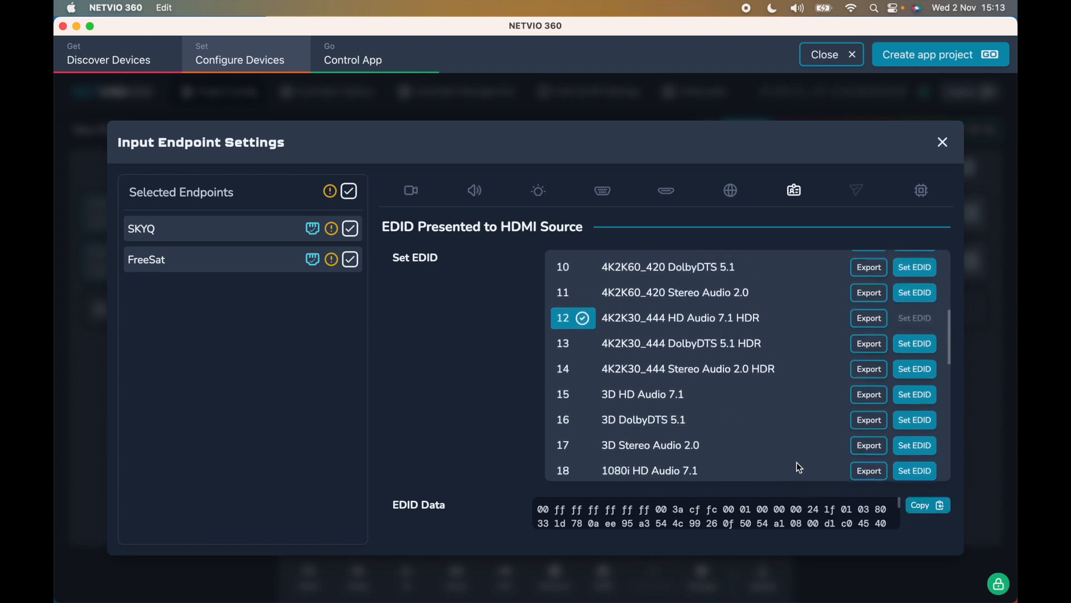
scroll(798, 467, up, 10)
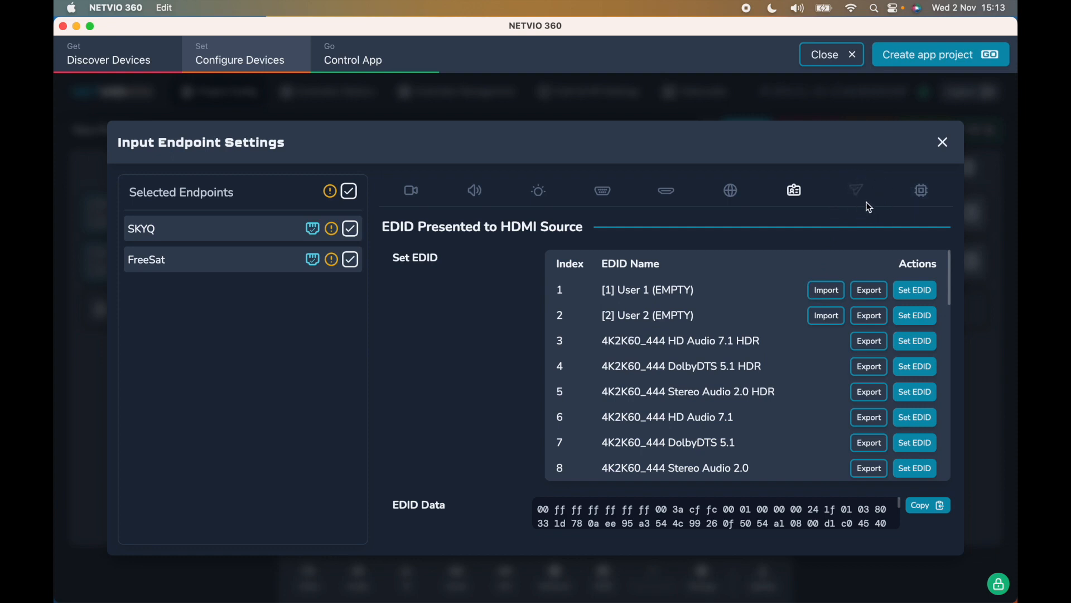
click(928, 203)
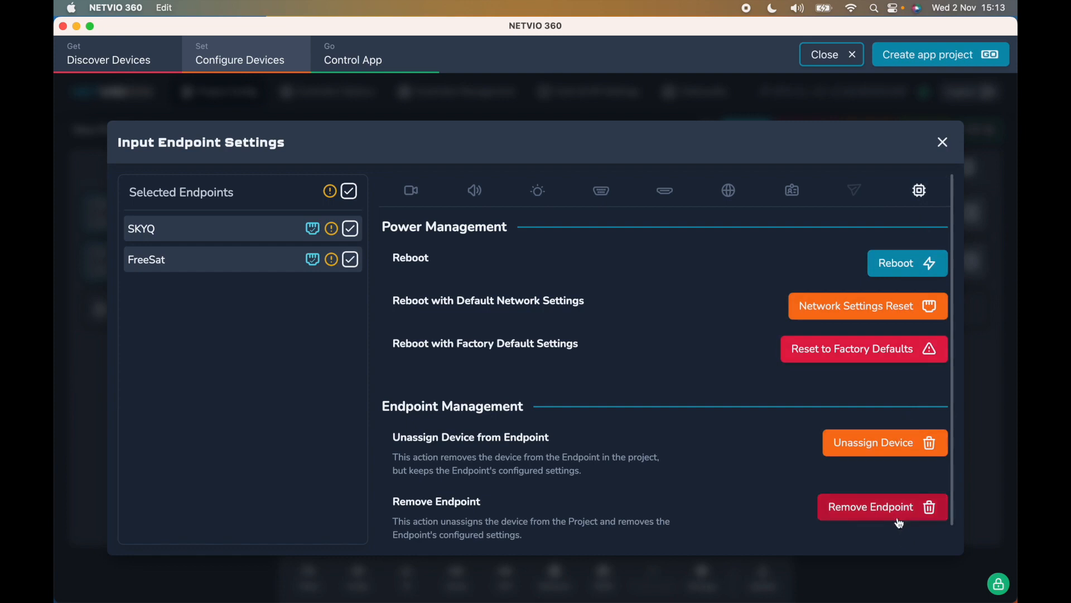
- Select both SonyTV and HiSense outputs and set their HDCP mode to Always HDCP v1.x
click(946, 144)
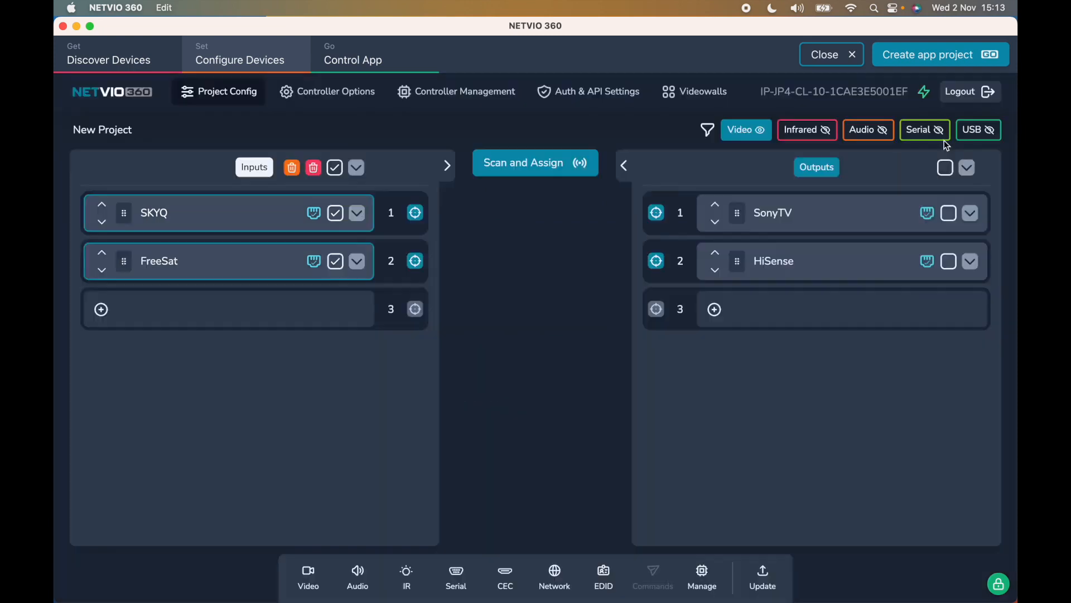
click(945, 170)
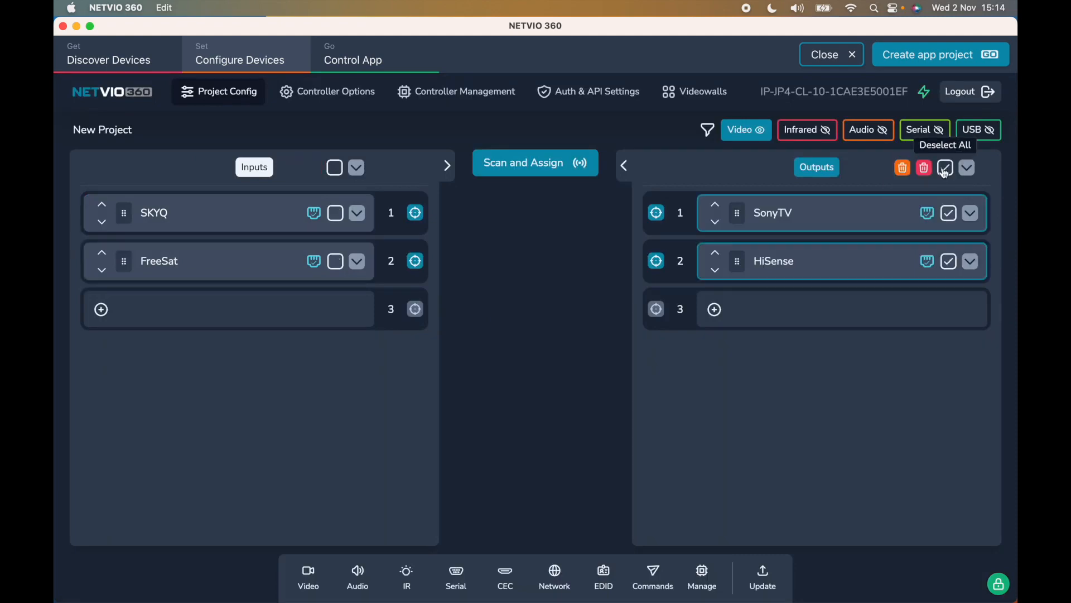
click(310, 577)
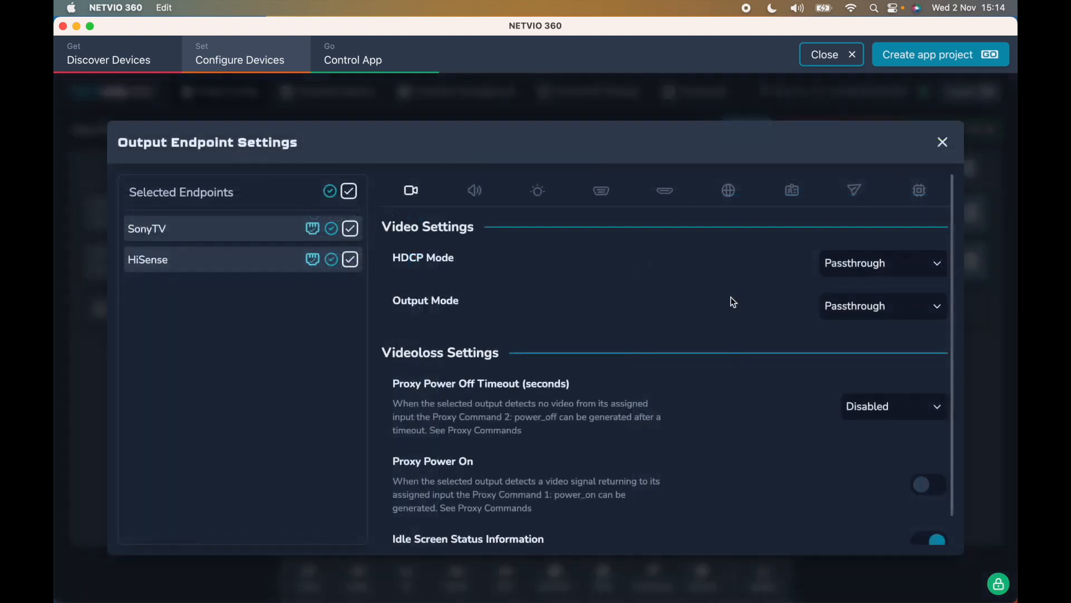
click(913, 265)
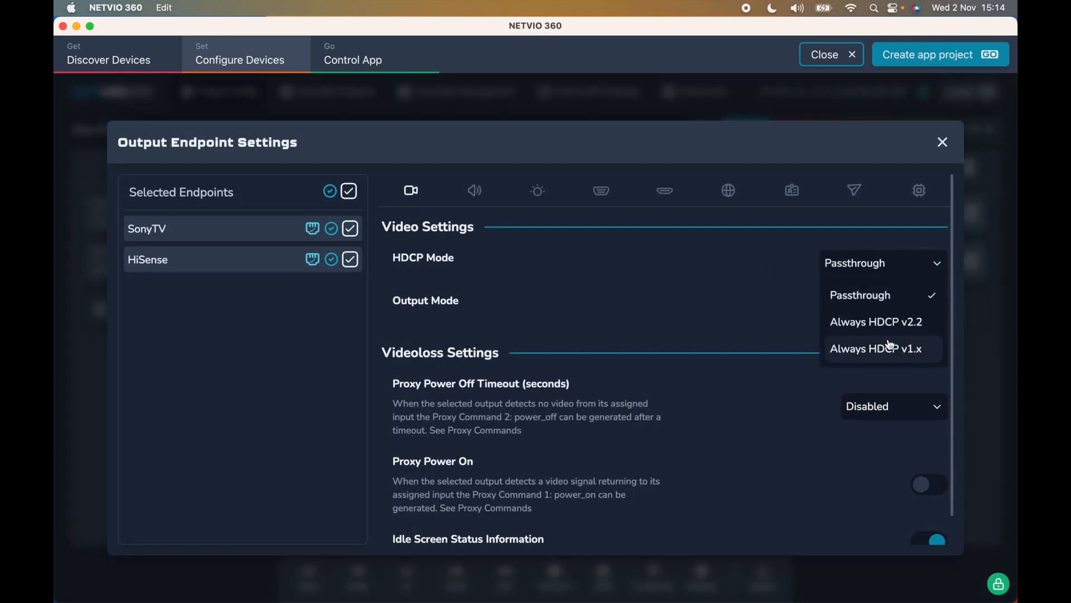
click(904, 351)
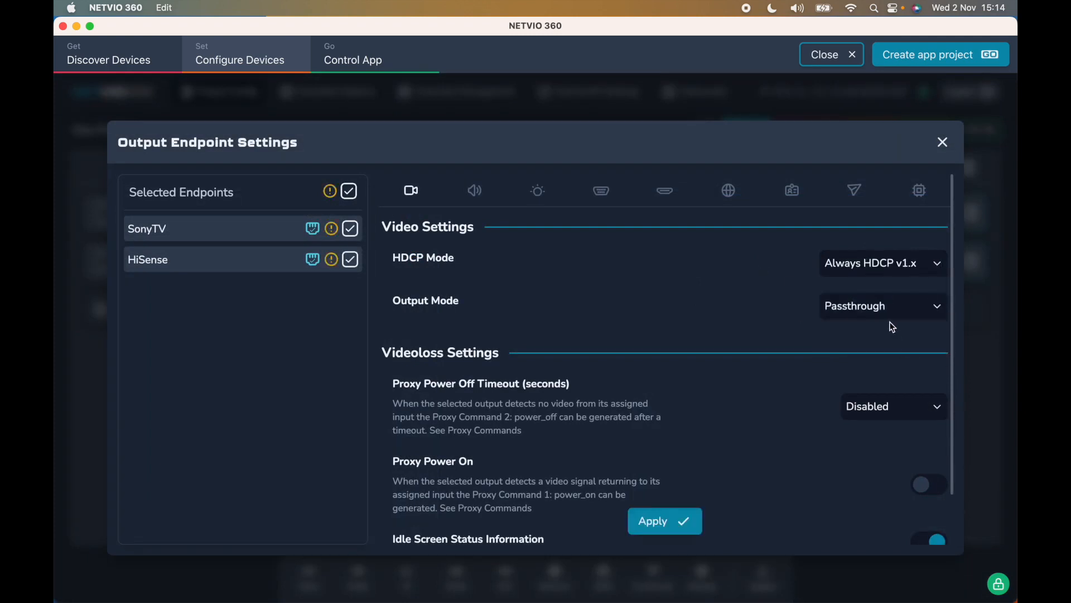
- Switch the outputs' mode to Scaler, keeping the resolution at 1920x1080
click(888, 305)
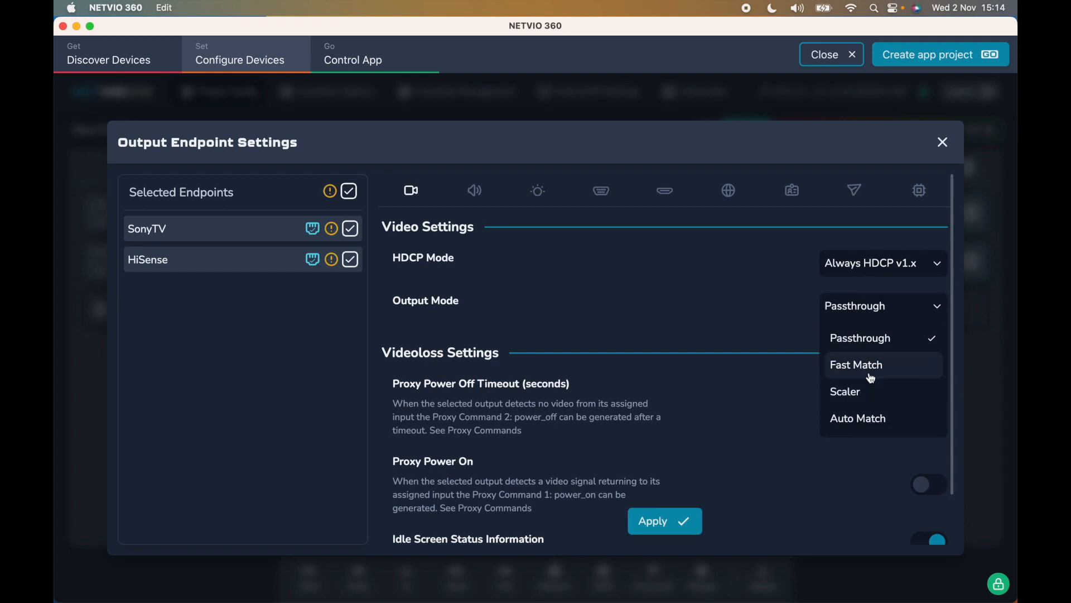
click(864, 398)
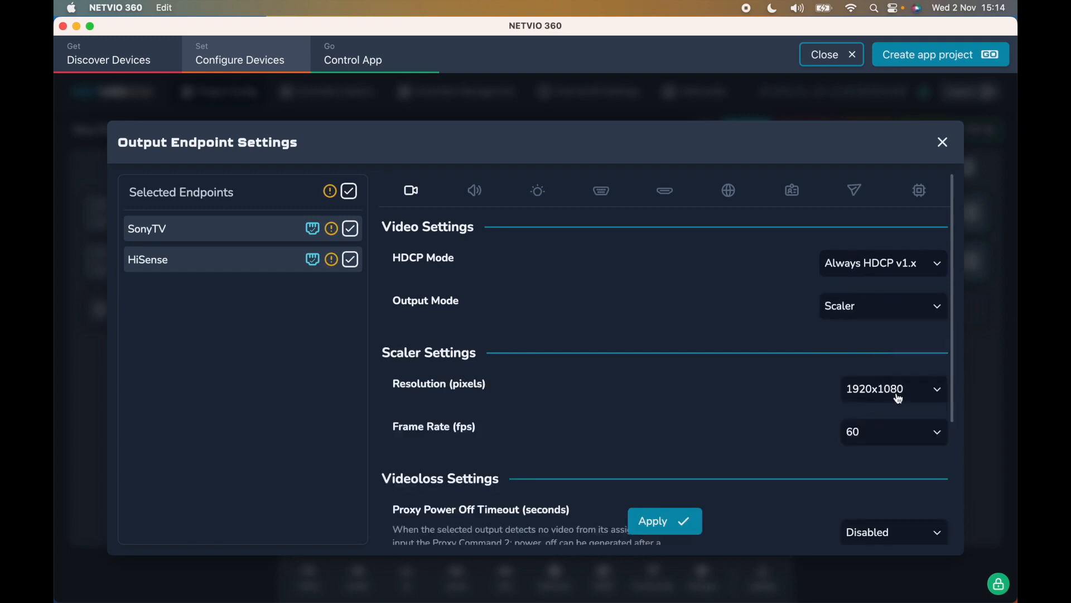
scroll(898, 399, down, 3)
click(892, 306)
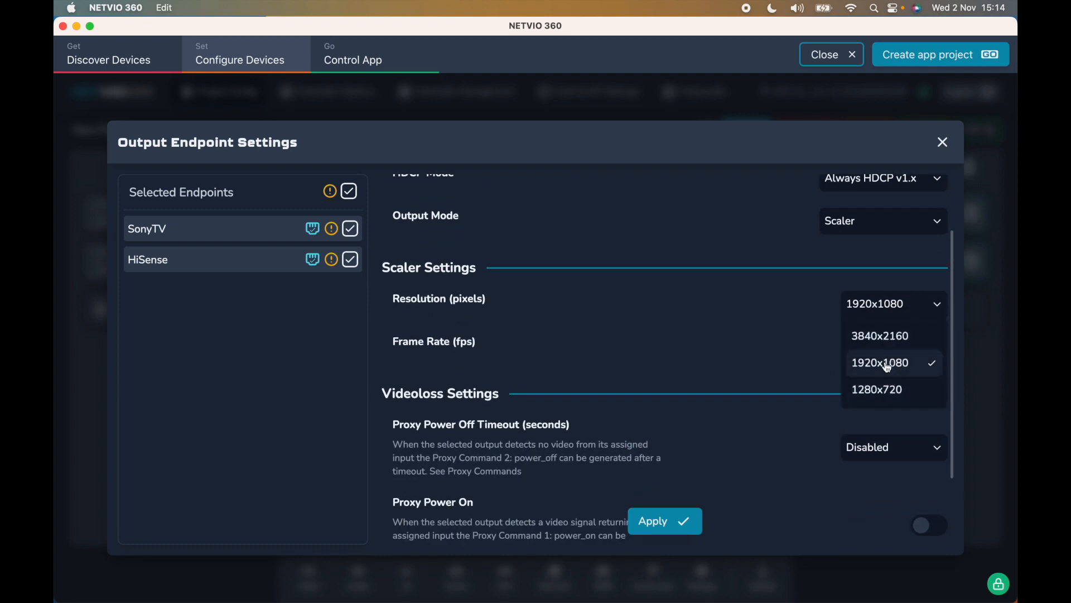
click(828, 342)
scroll(830, 341, up, 3)
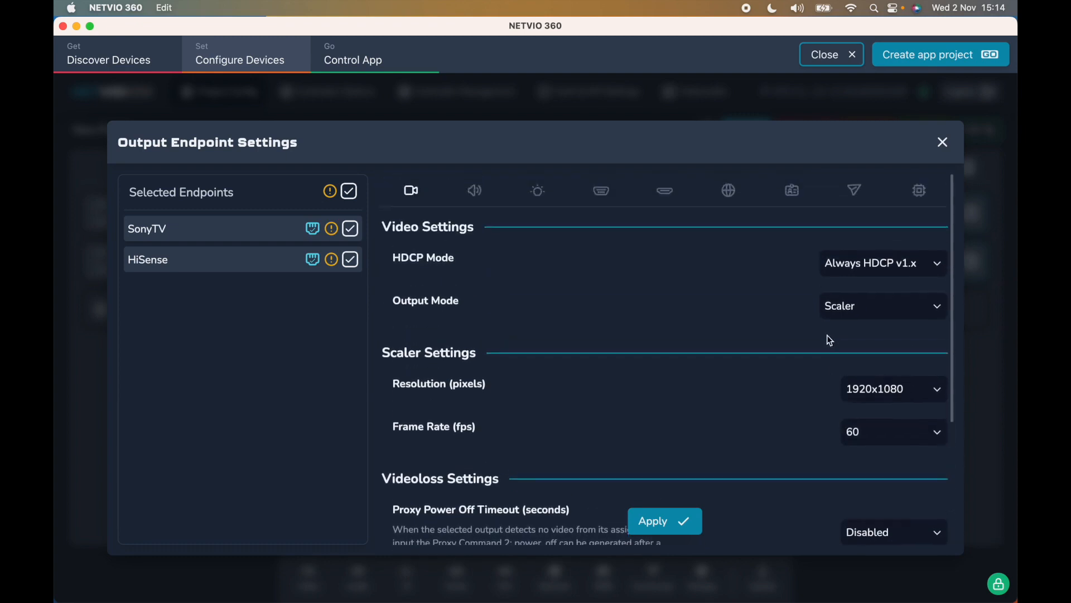
- Try Passthrough, return the output mode to Scaler, and set the frame rate to 50 fps
click(866, 313)
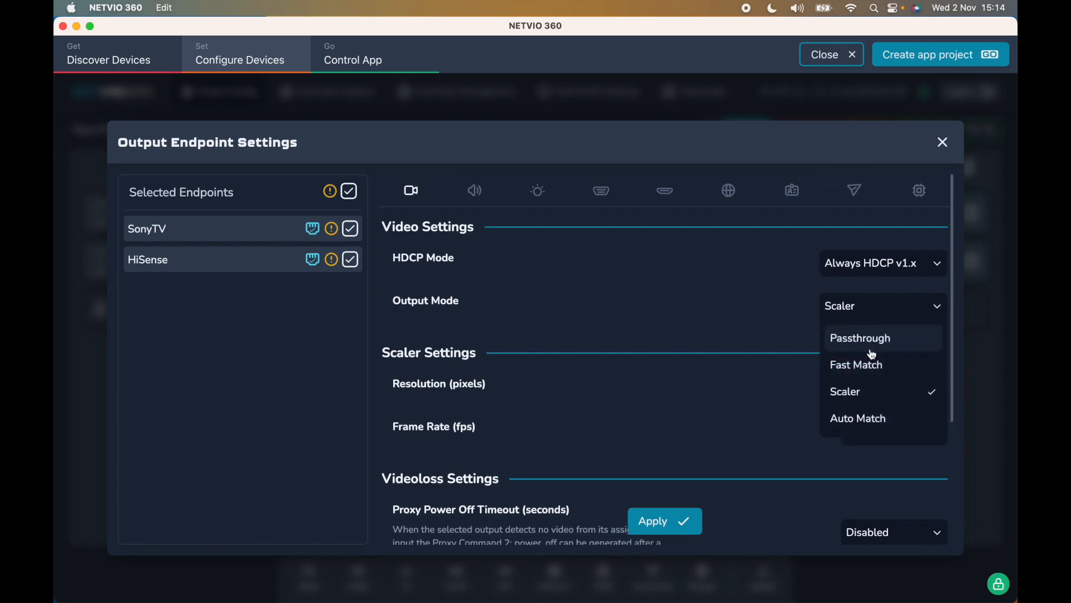
click(867, 341)
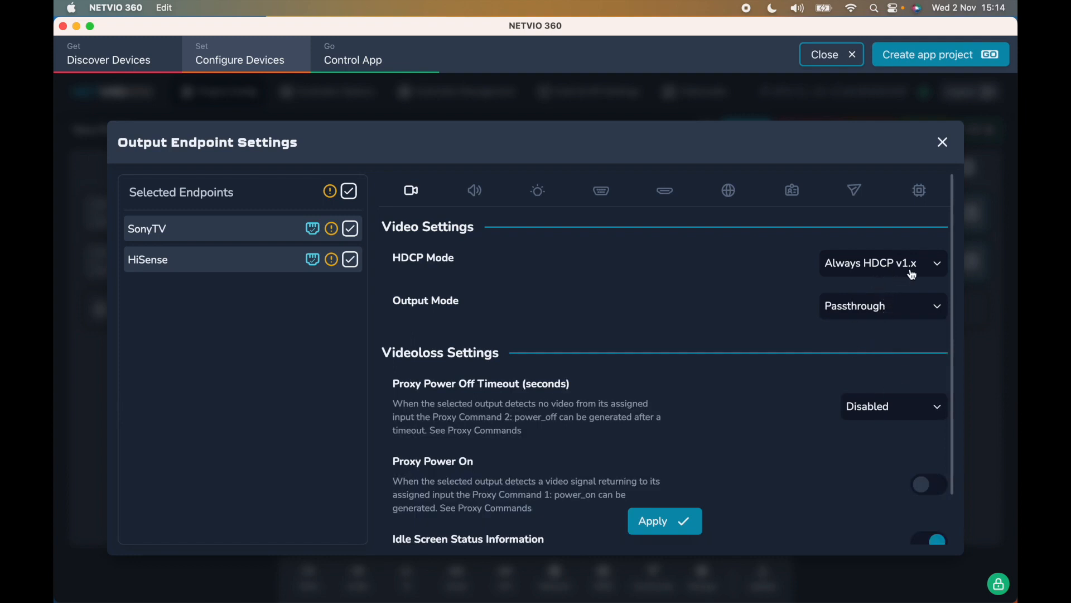
click(909, 307)
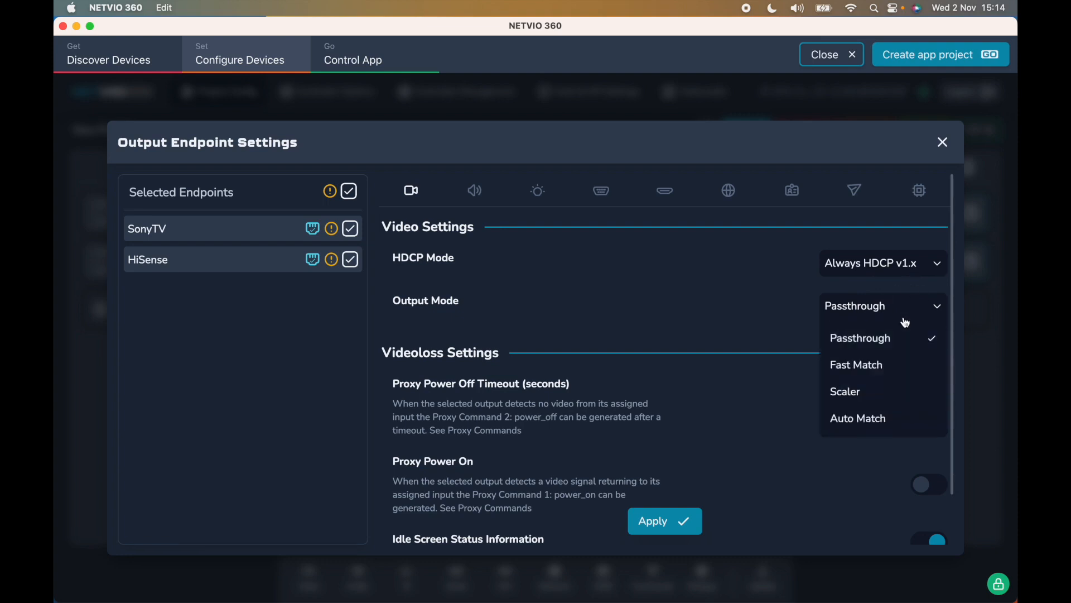
click(885, 389)
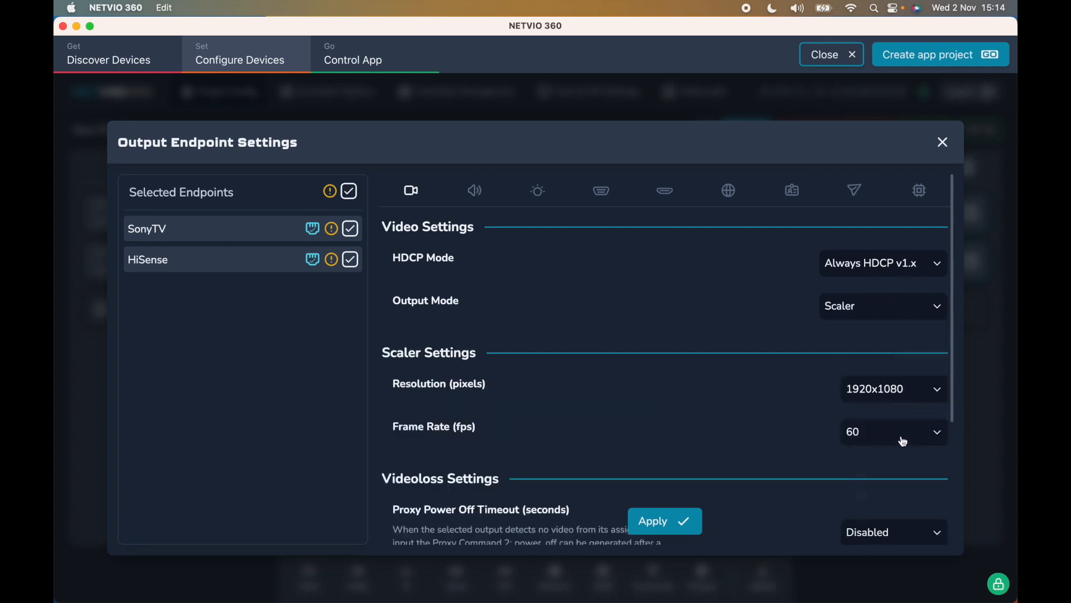
click(903, 440)
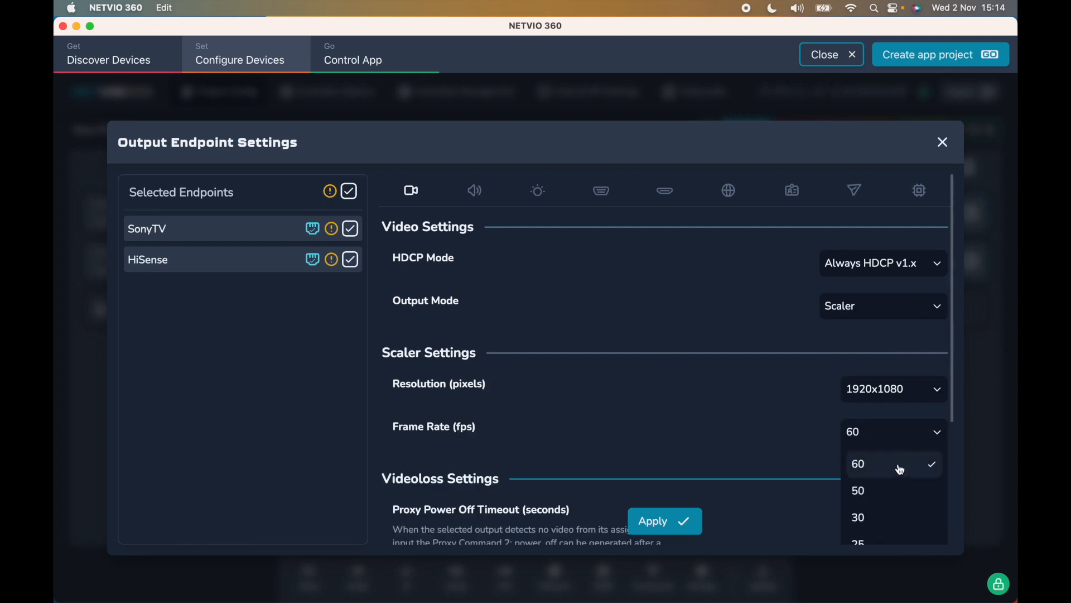
click(901, 494)
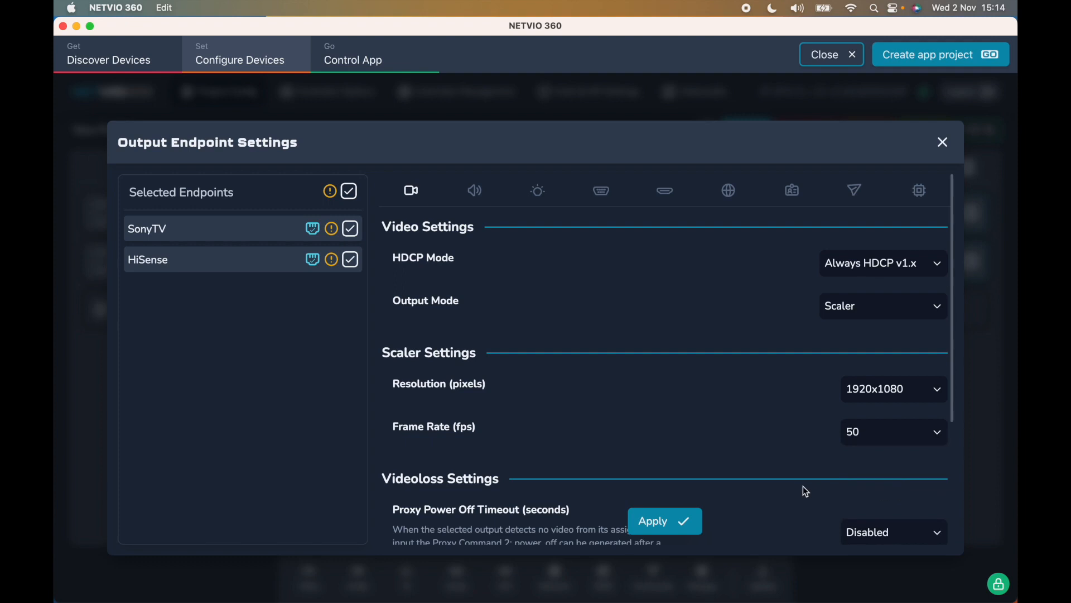
scroll(807, 491, down, 5)
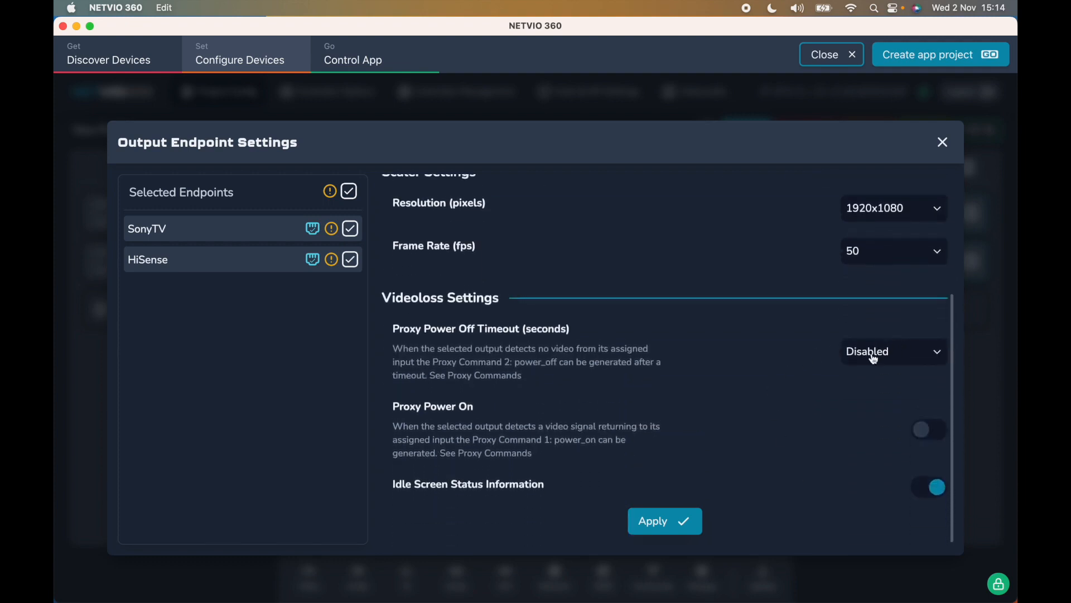
- Set a 30-second proxy power-off timeout, enable Proxy Power On, and apply the settings to both outputs
click(910, 360)
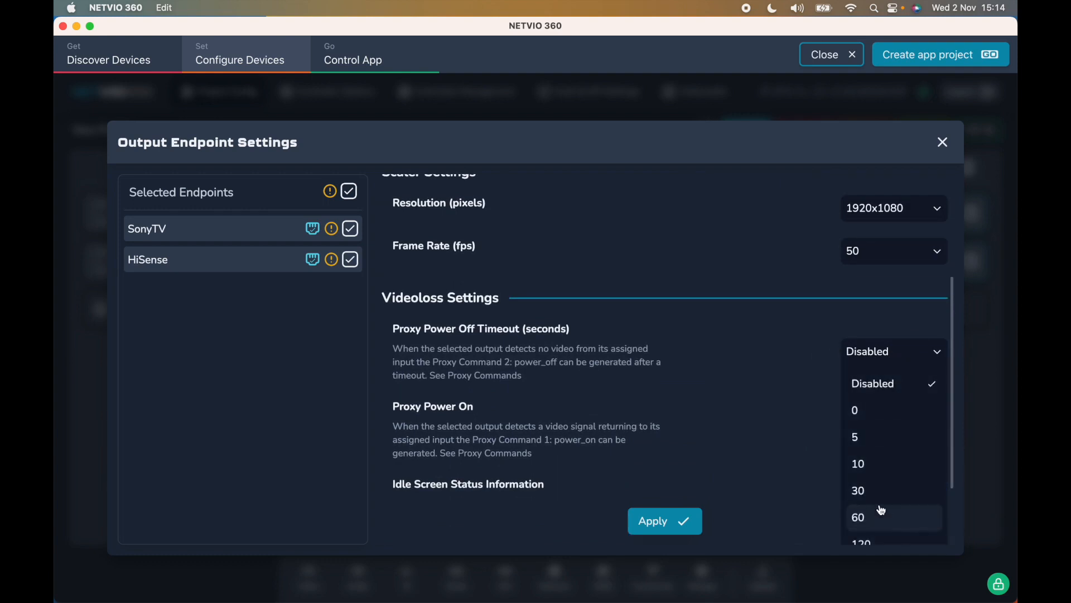
click(876, 496)
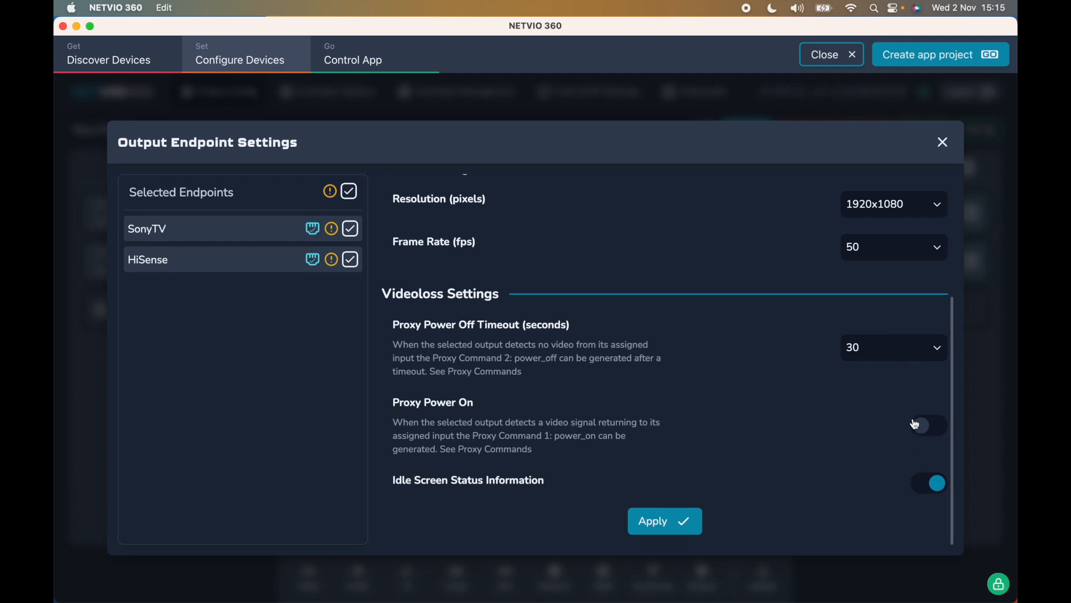
click(929, 425)
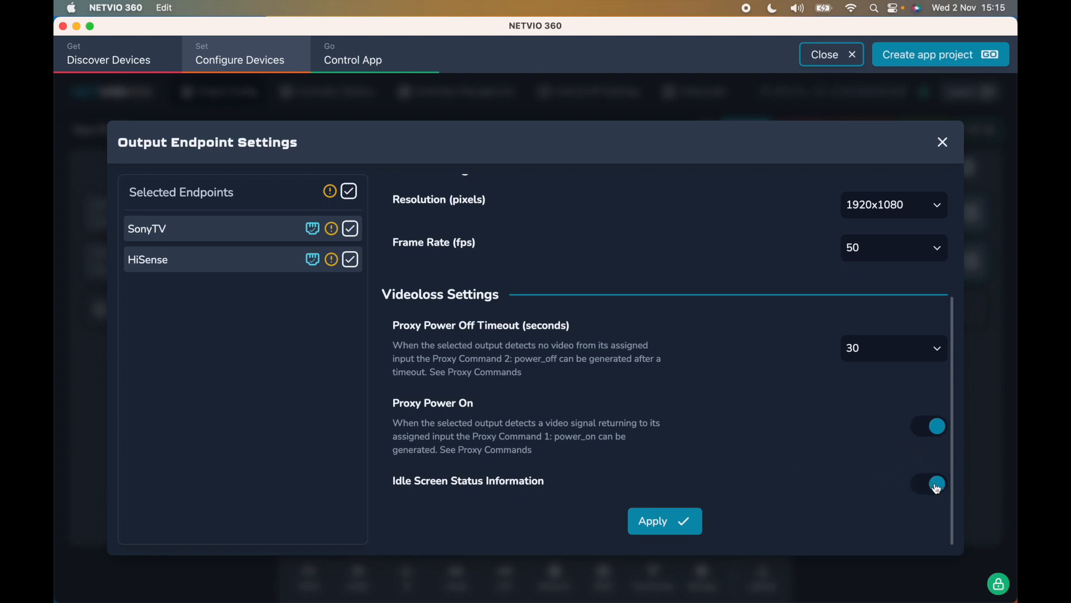
scroll(945, 486, down, 1)
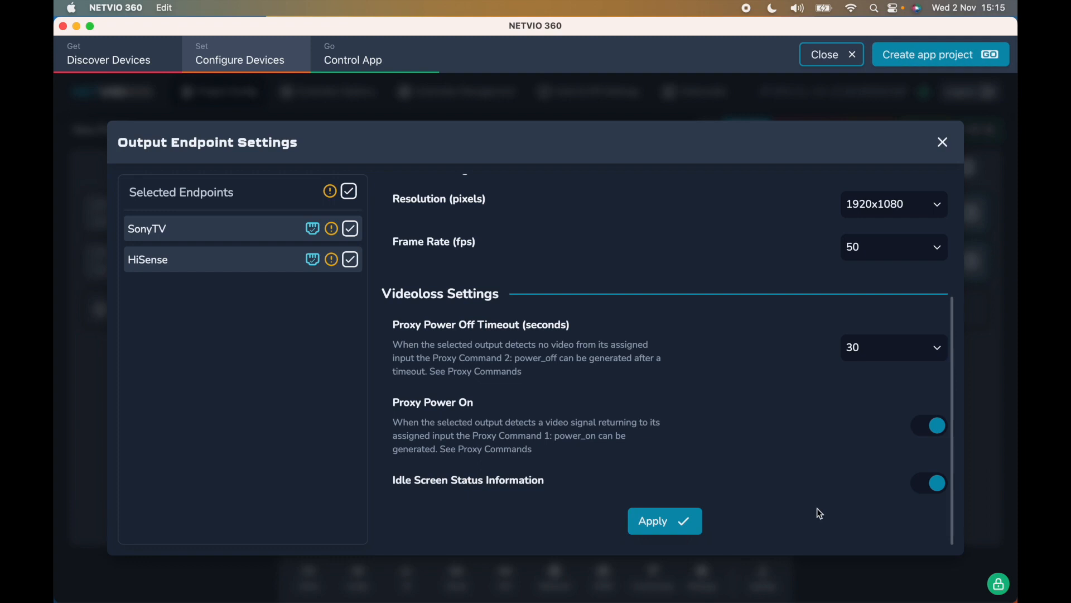
click(686, 518)
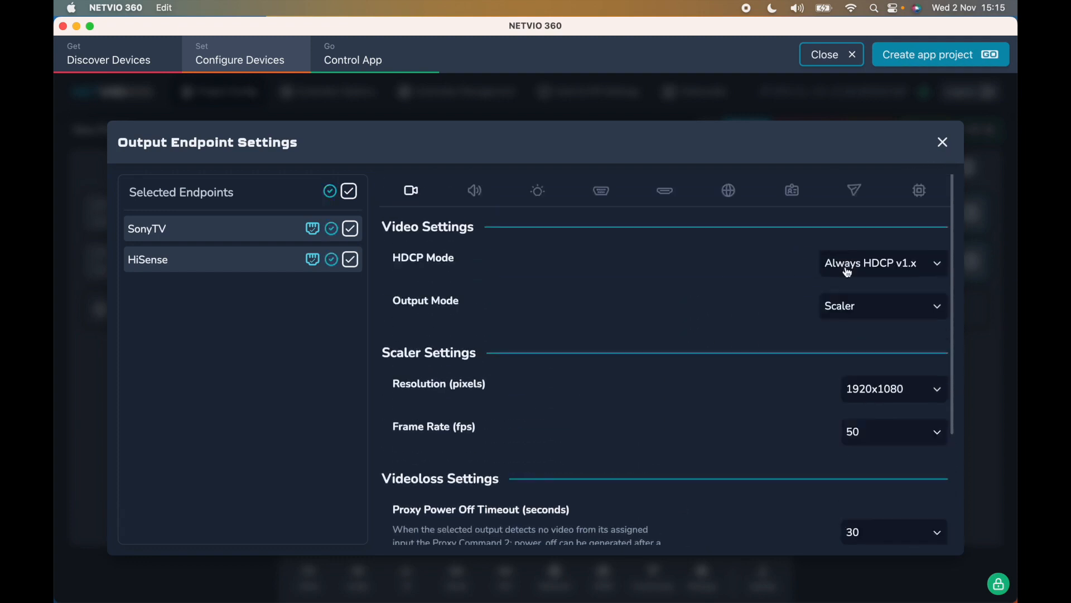
- Review the outputs' Audio, IR, RS-232 and CEC tabs, ending on RS-232 (115200 baud, 8N1)
click(475, 190)
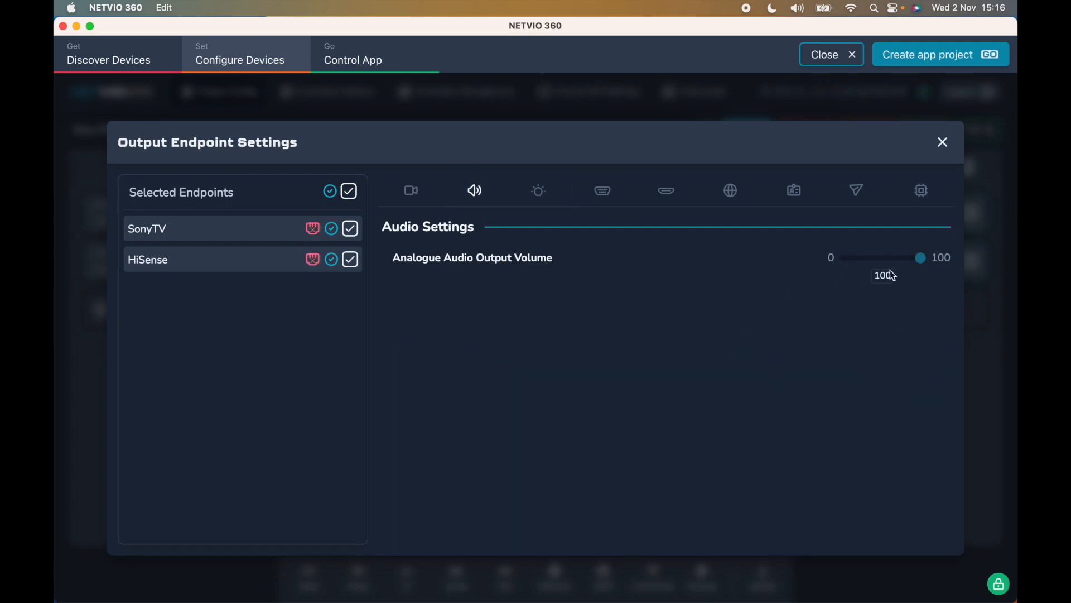
click(540, 190)
click(614, 193)
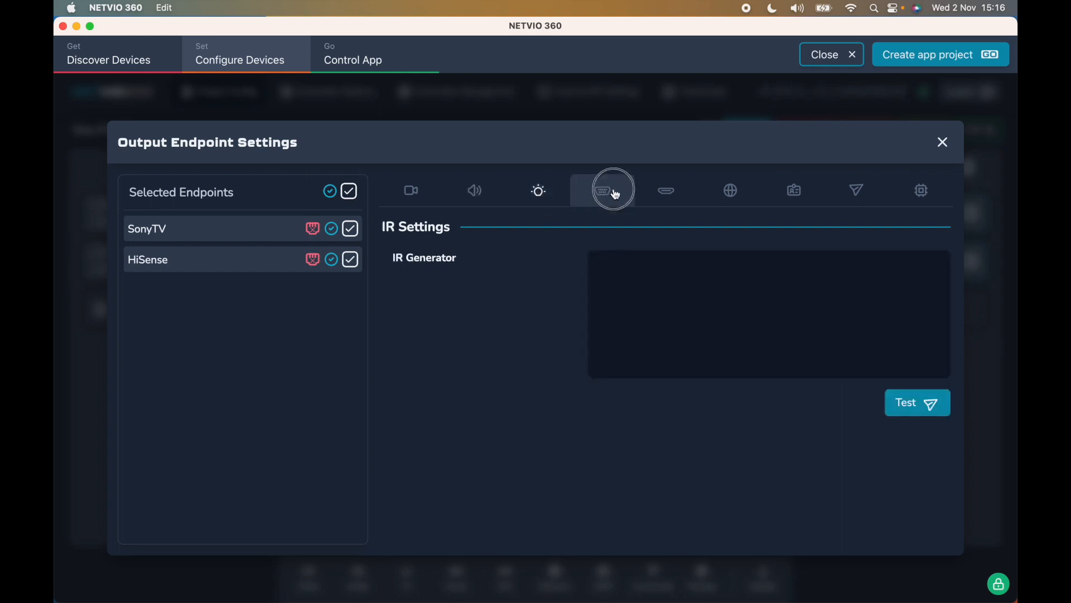
click(668, 197)
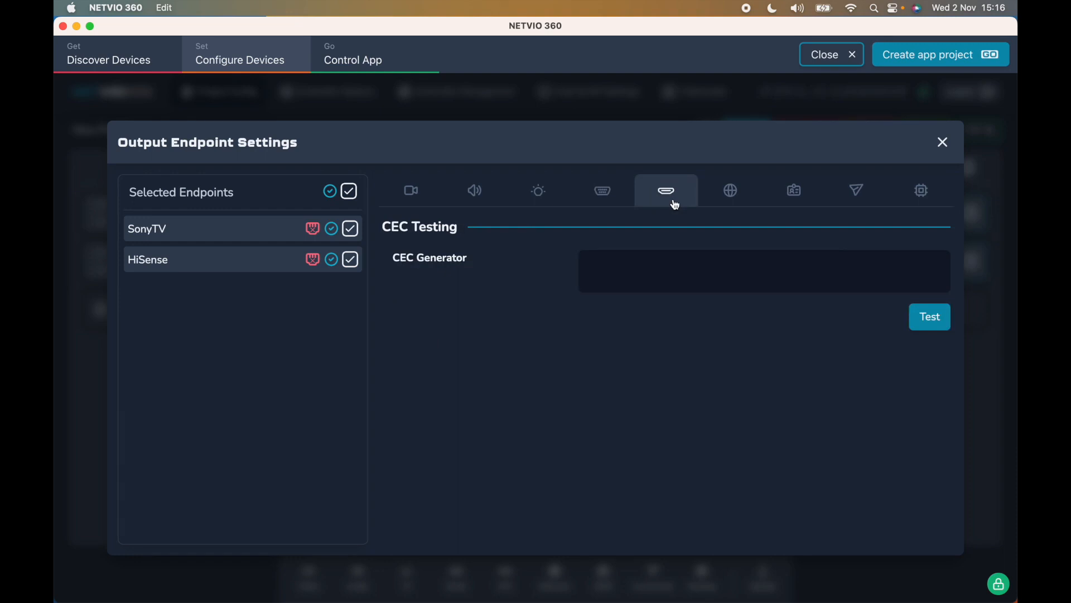
click(606, 199)
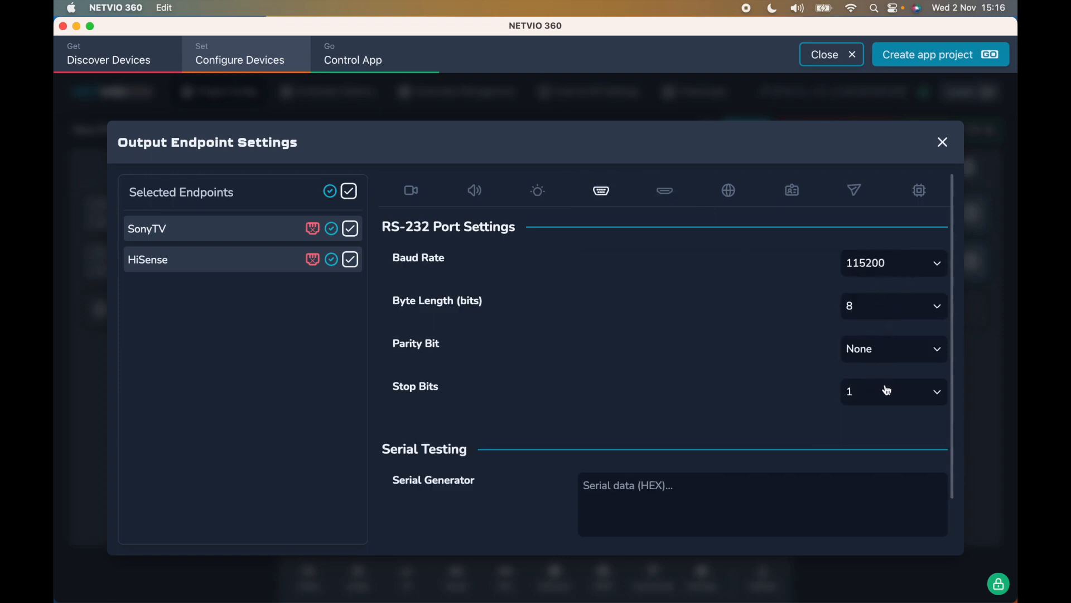
- Apply a 9600 baud rate to both outputs' serial ports and show their Identify page
click(897, 267)
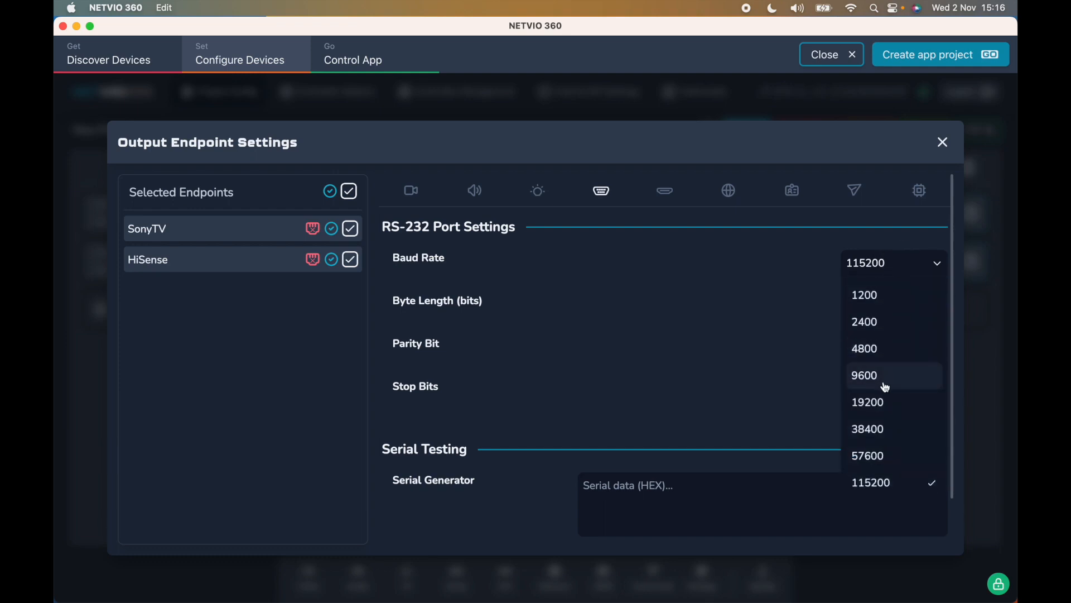
click(886, 385)
click(664, 522)
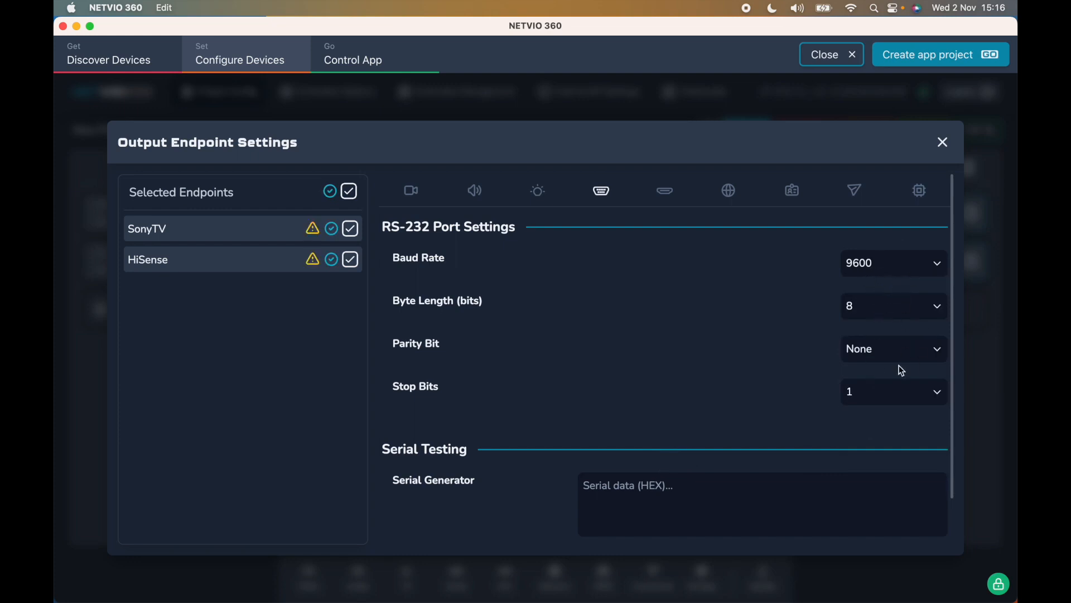
click(729, 191)
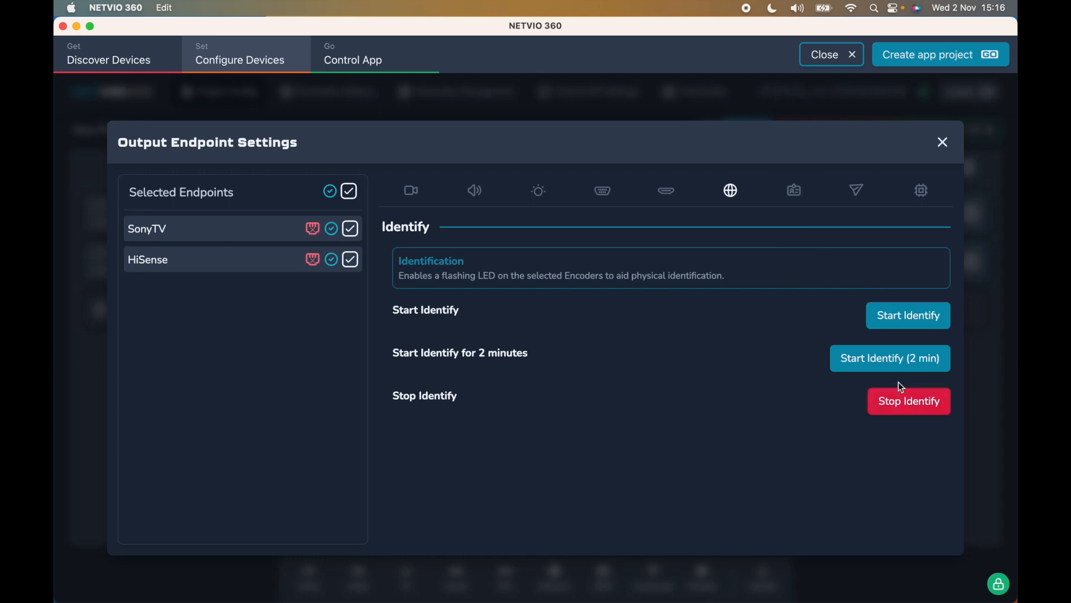
- Deselect HiSense, capture the SonyTV display's EDID, and show SonyTV's Proxy Commands list
click(802, 193)
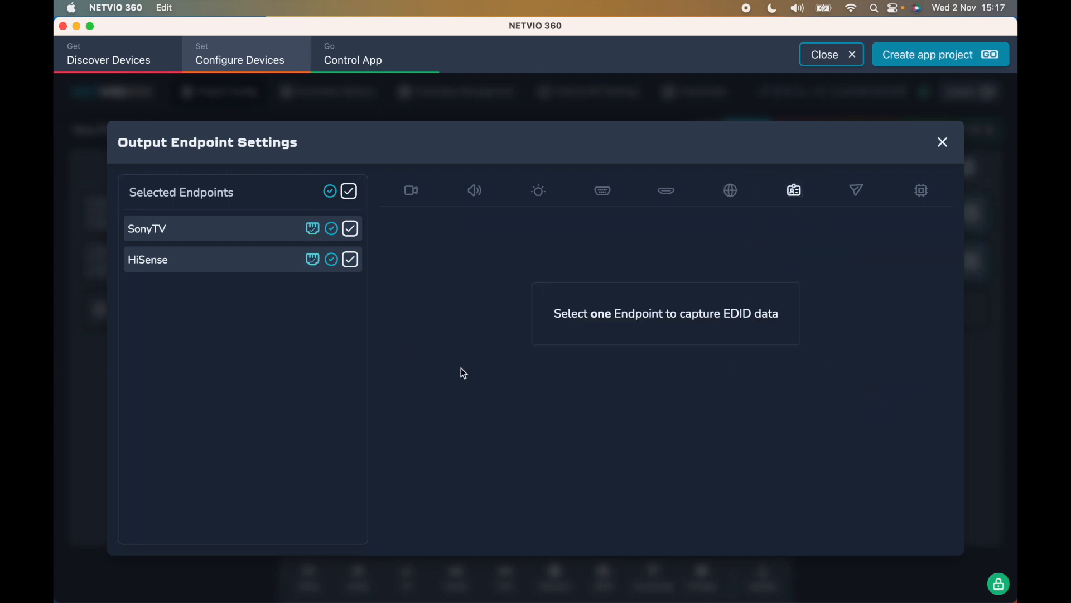
click(352, 260)
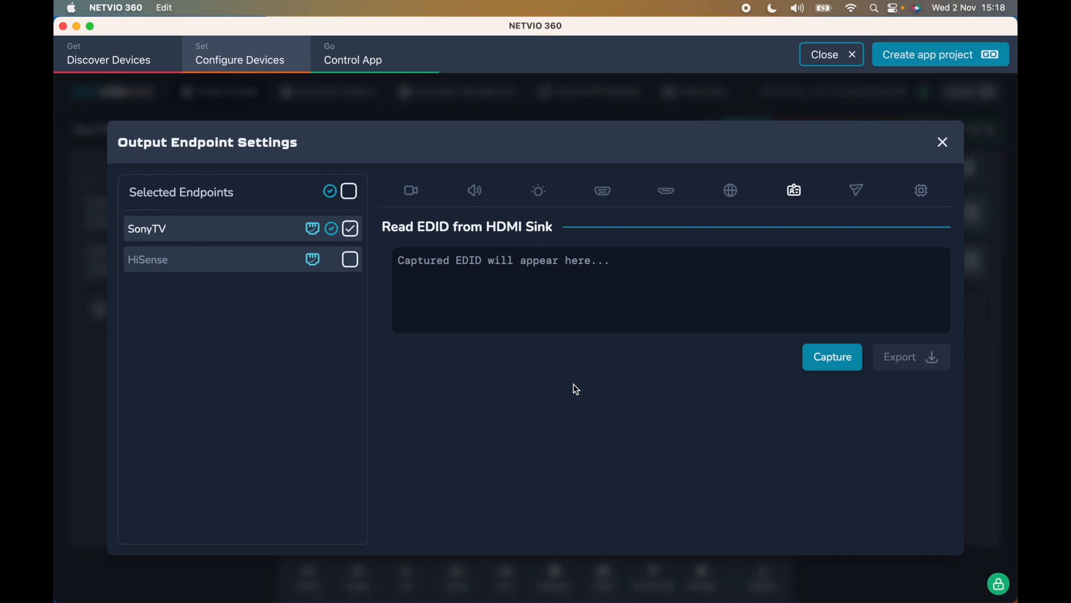
click(838, 360)
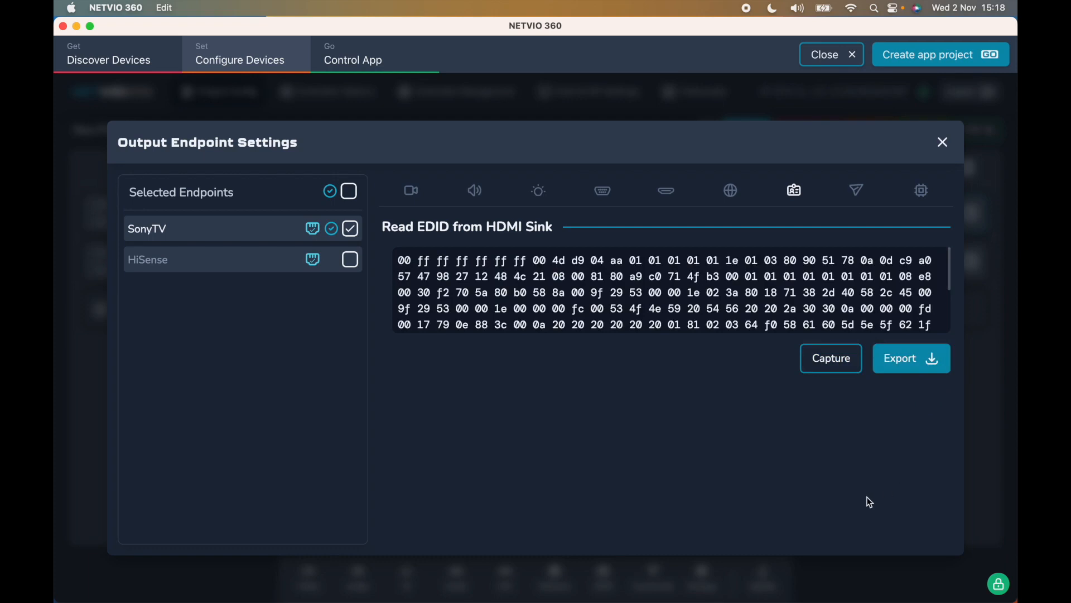
click(859, 192)
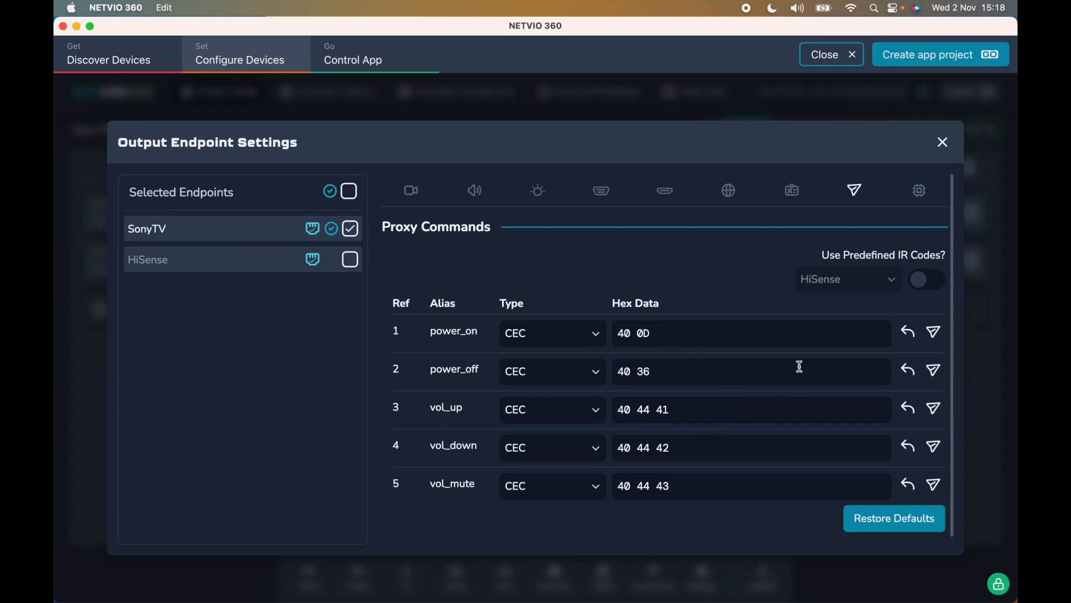
- Keep power_on as a CEC command, check the Manage tab, and close SonyTV's endpoint settings
click(590, 338)
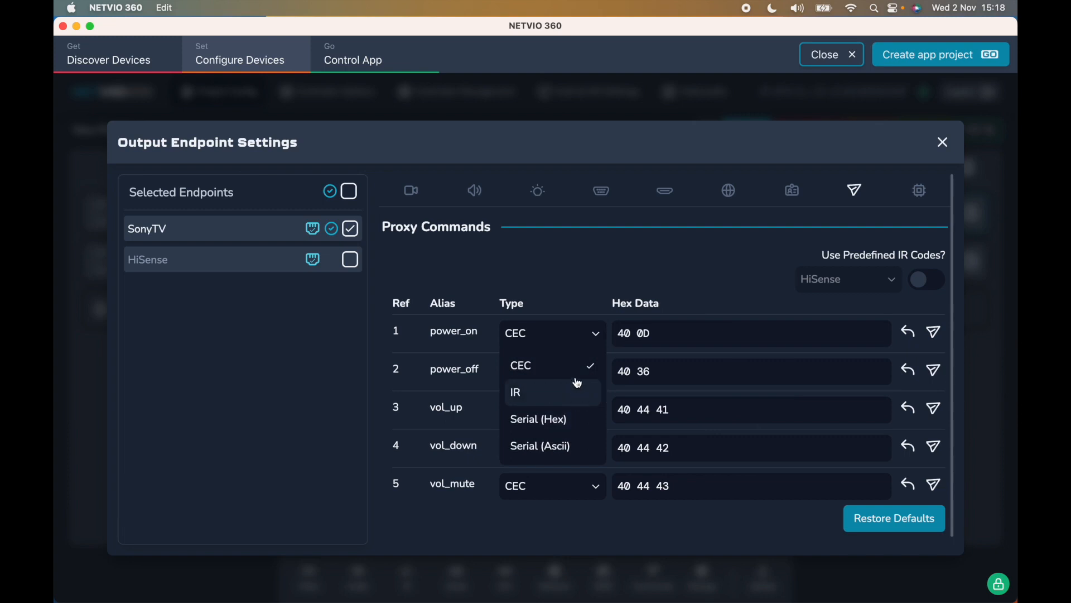
click(575, 366)
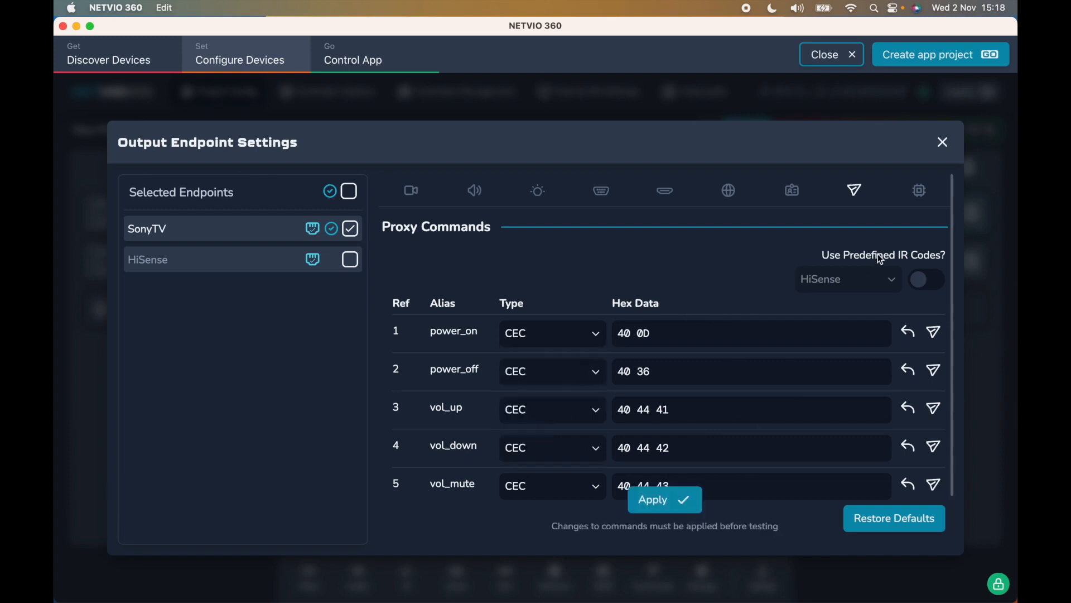
click(920, 190)
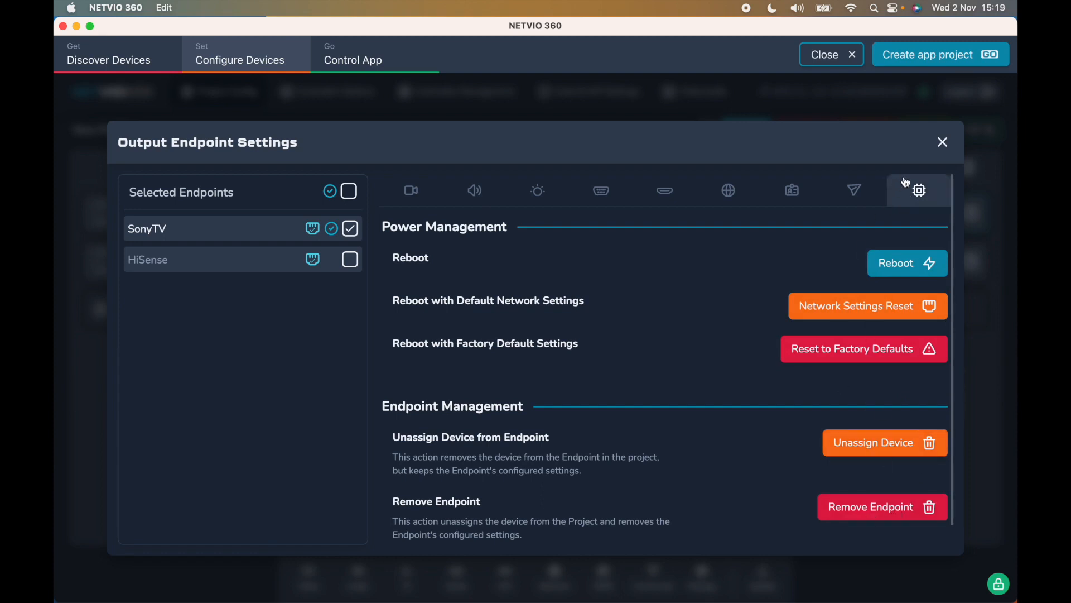
click(947, 142)
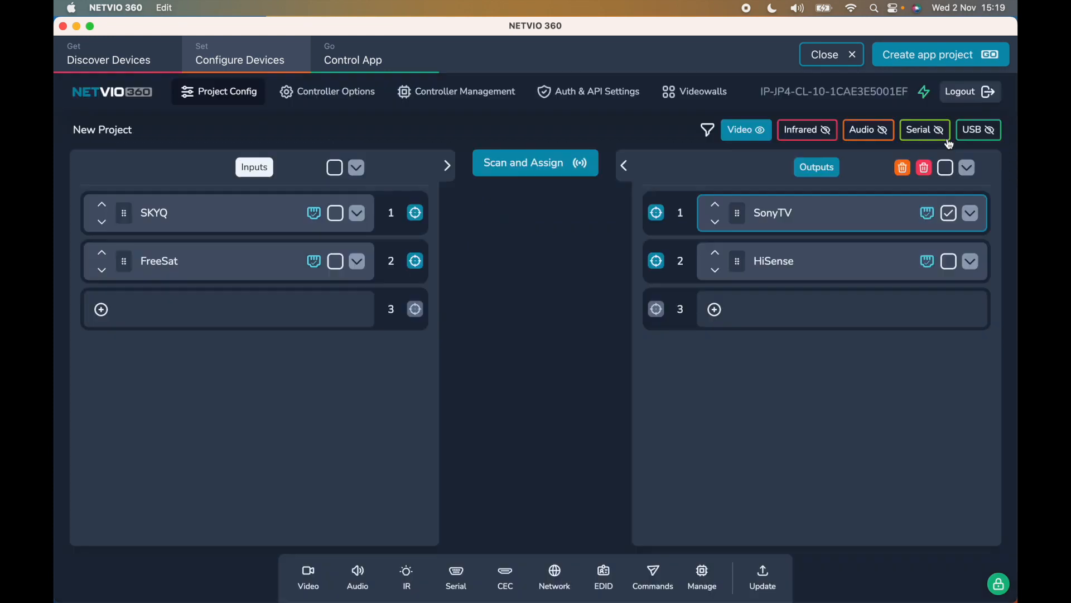
- Show audio paths and route SKYQ's HDMI video to SonyTV's HDMI Video Out
click(357, 214)
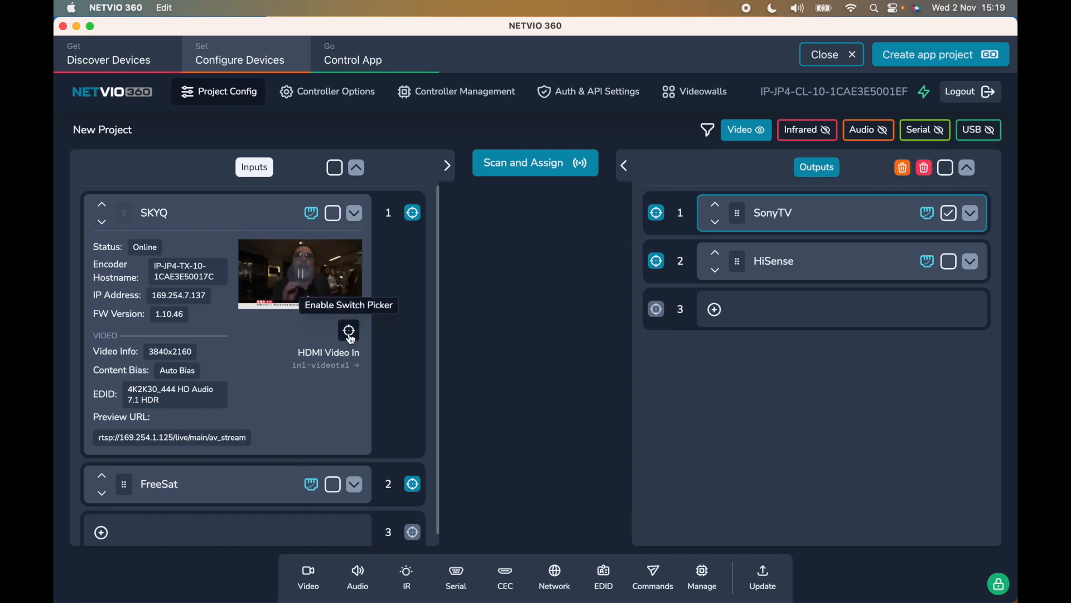
click(972, 214)
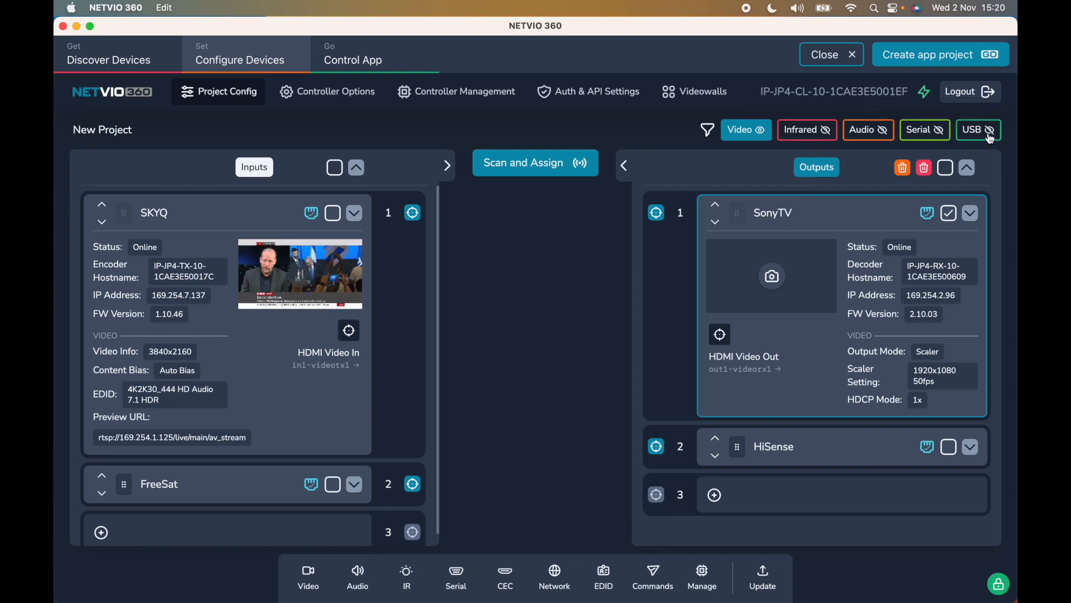
click(862, 135)
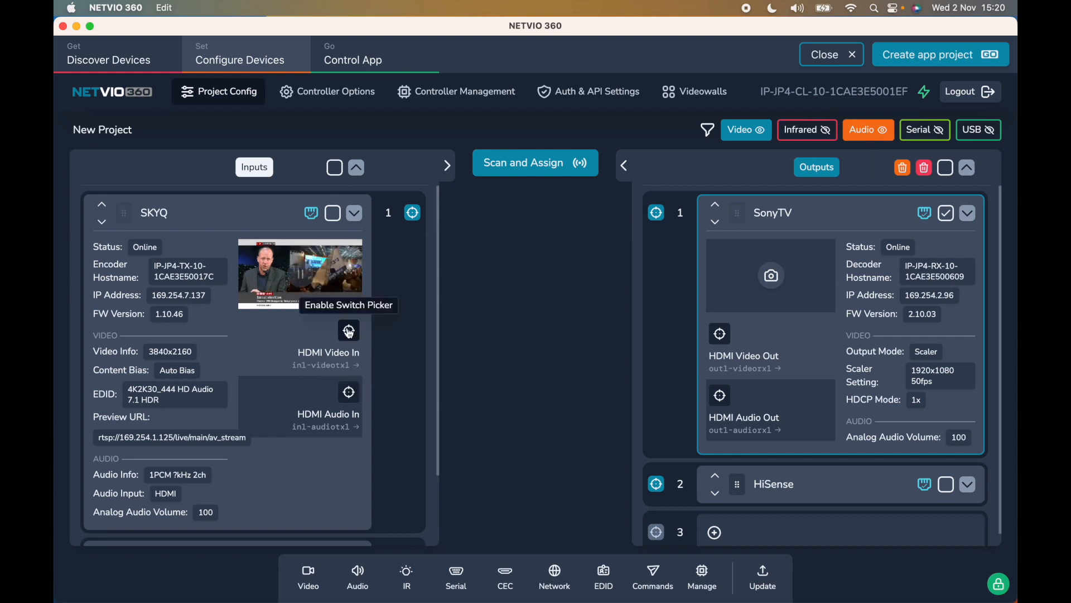
click(349, 331)
click(710, 332)
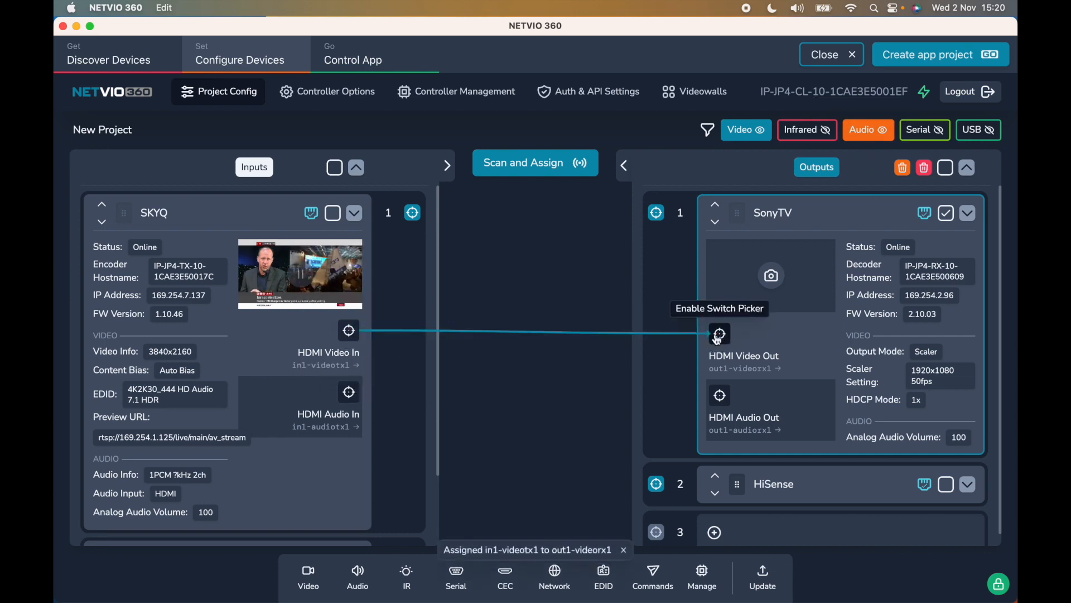
scroll(370, 424, down, 3)
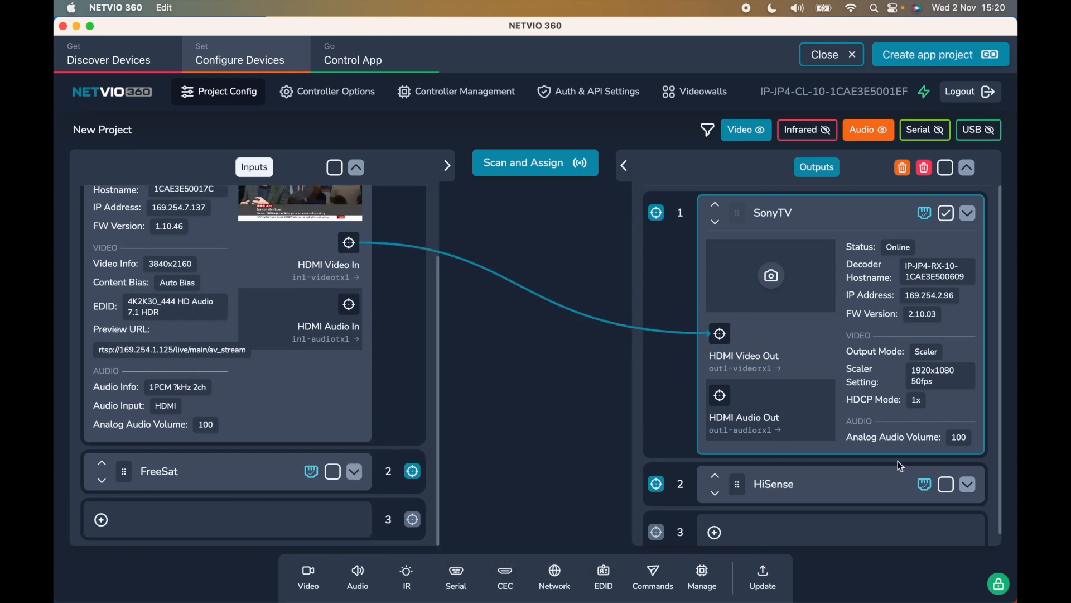
- Send SKYQ's HDMI audio to HiSense, assign the whole SKYQ input to SonyTV, and hide audio paths
click(968, 484)
scroll(830, 534, down, 5)
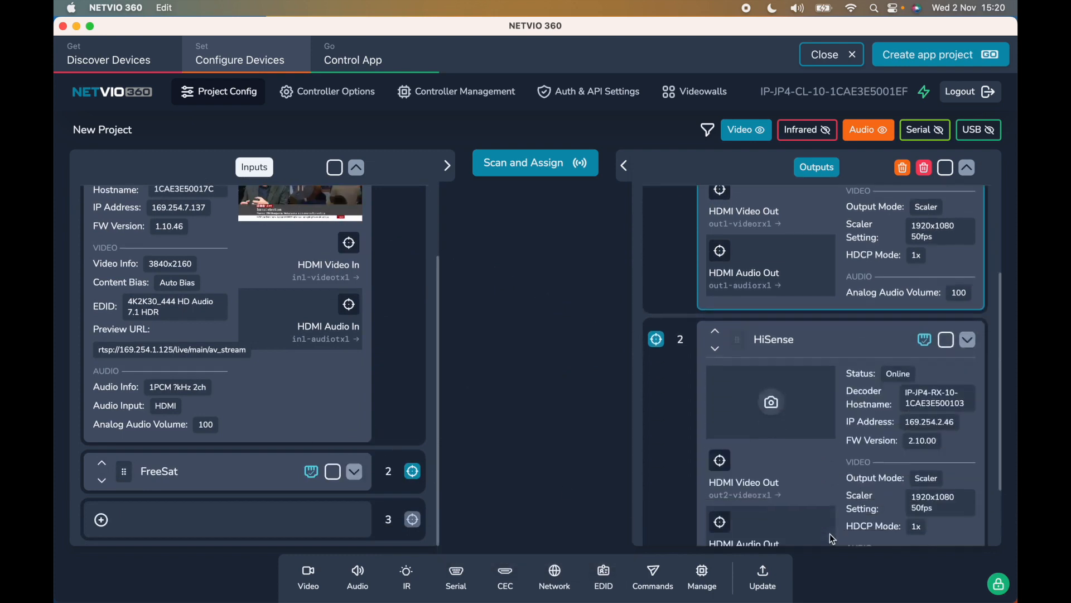
click(349, 304)
click(721, 445)
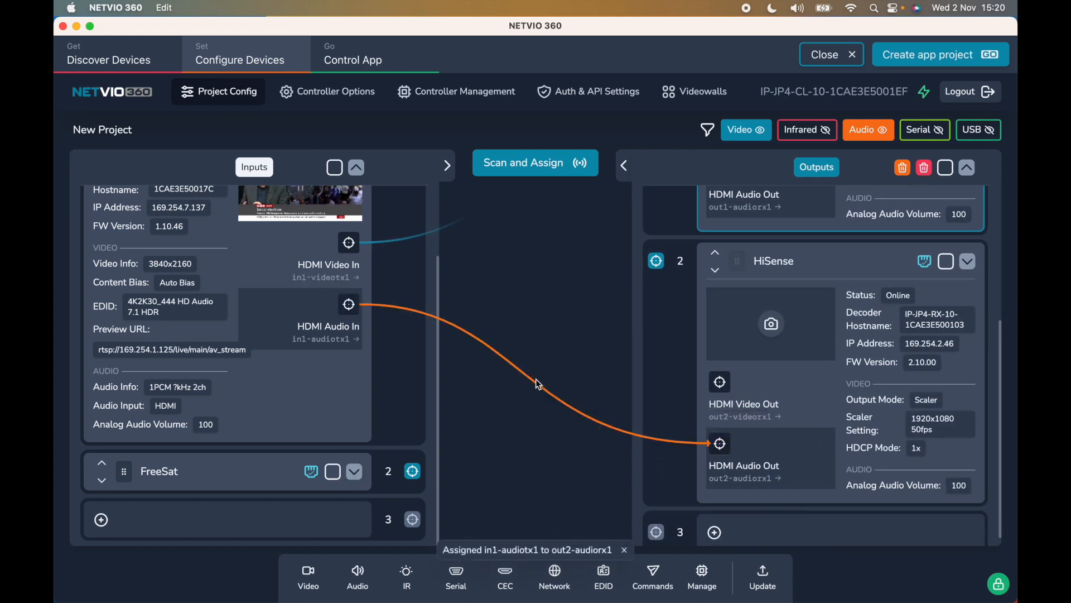
scroll(340, 347, up, 3)
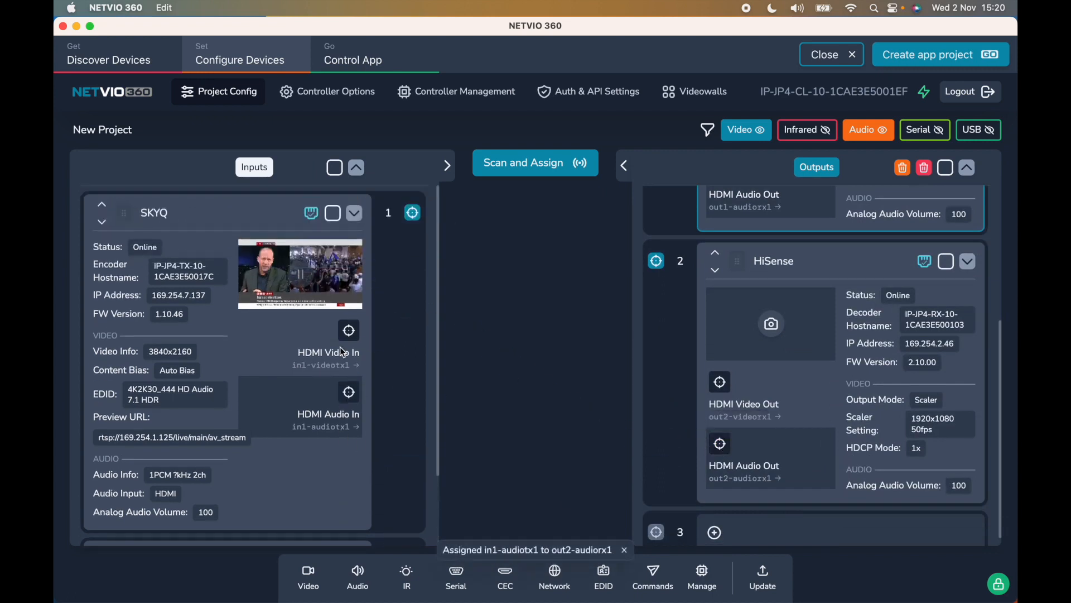
scroll(733, 297, up, 5)
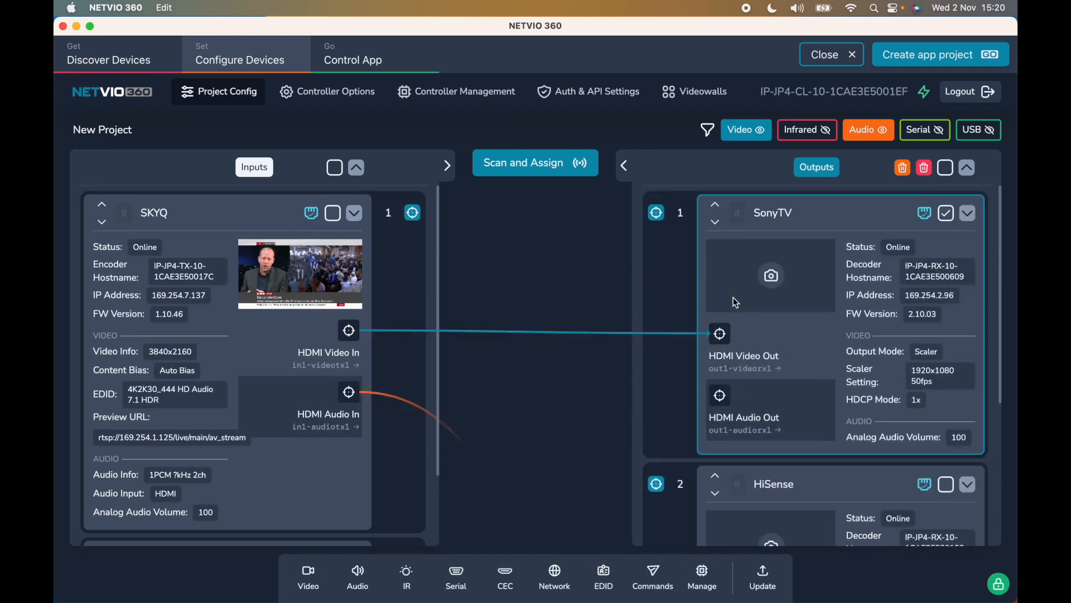
click(413, 213)
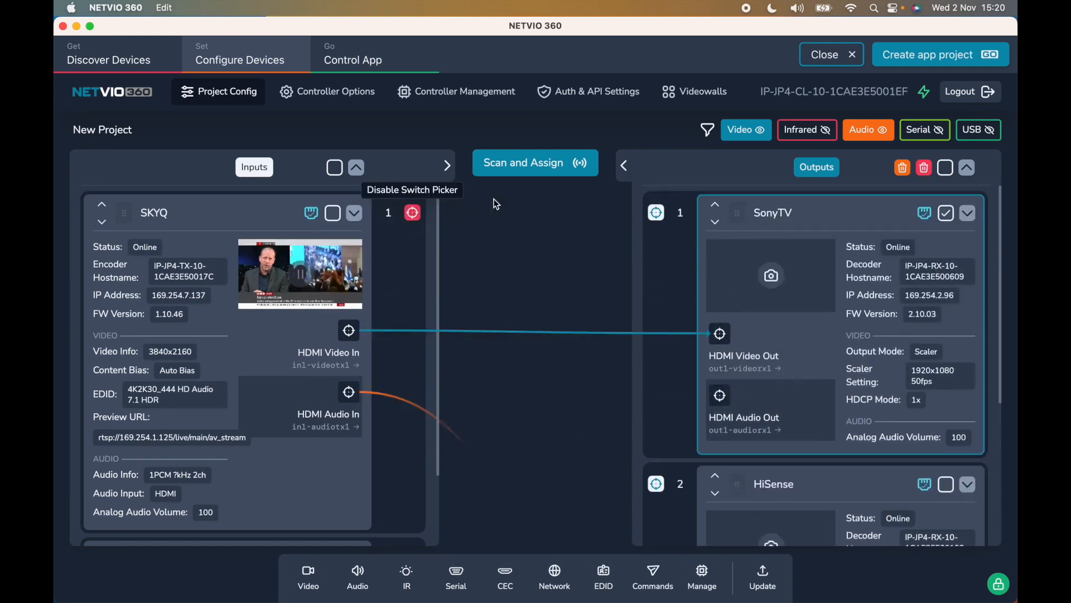
click(663, 210)
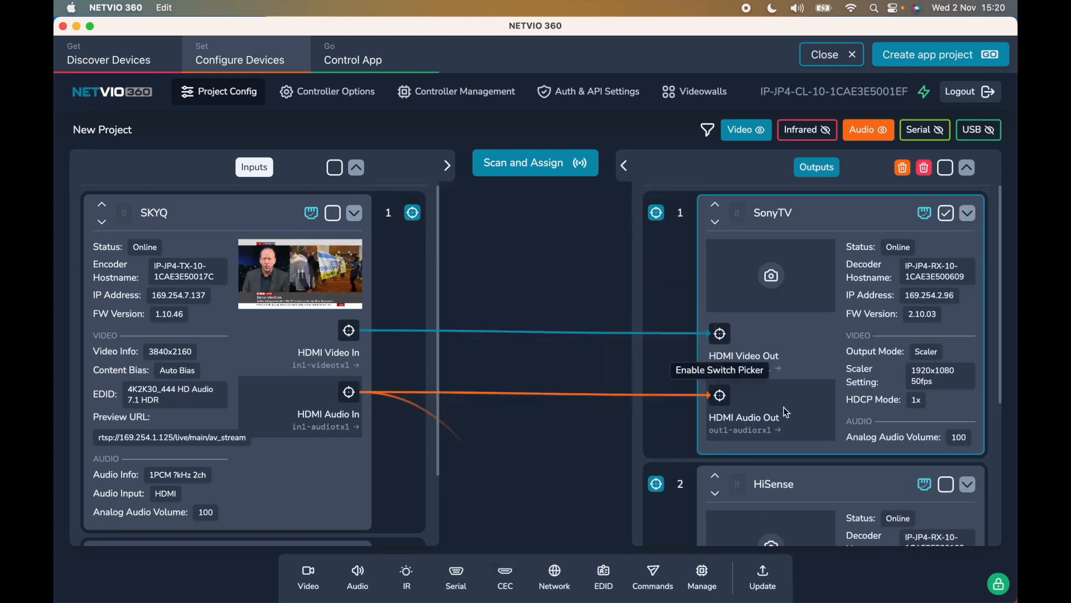
click(846, 127)
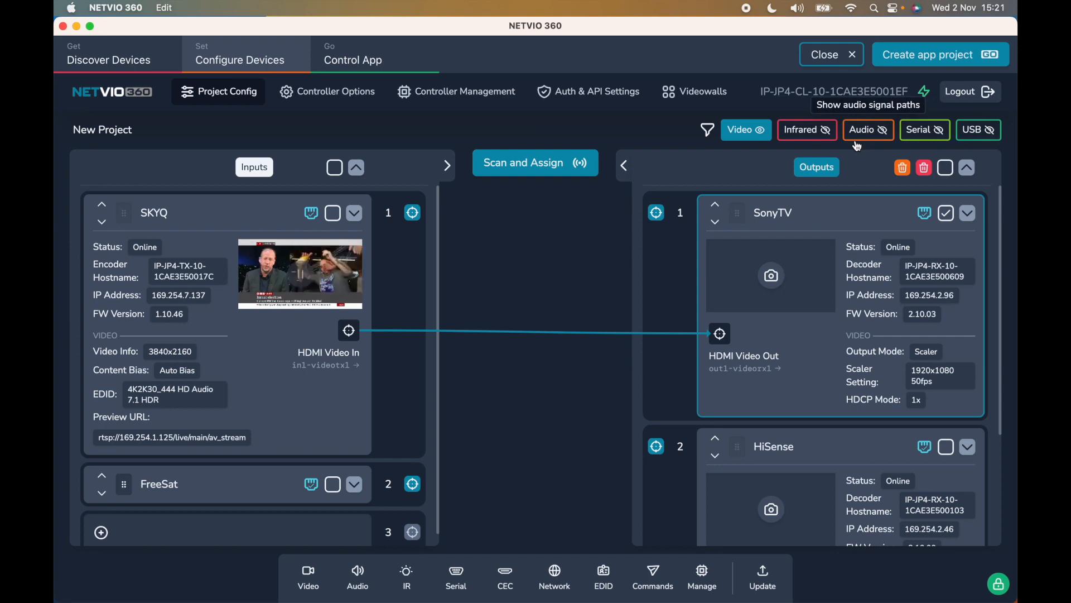
- Collapse SKYQ's details, then briefly expand and re-collapse the Inputs panel
click(834, 274)
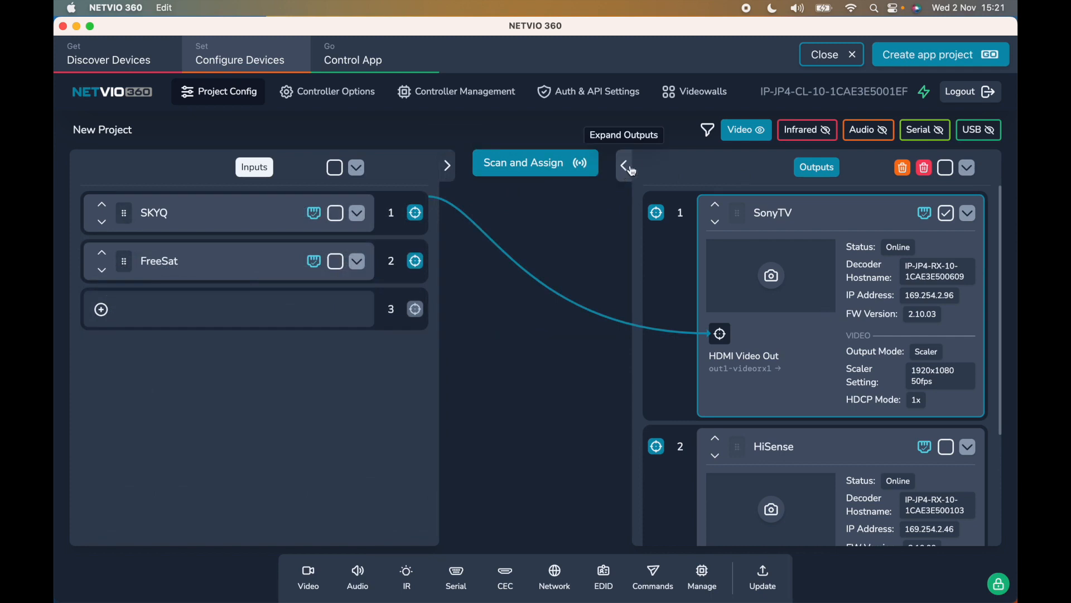
click(454, 173)
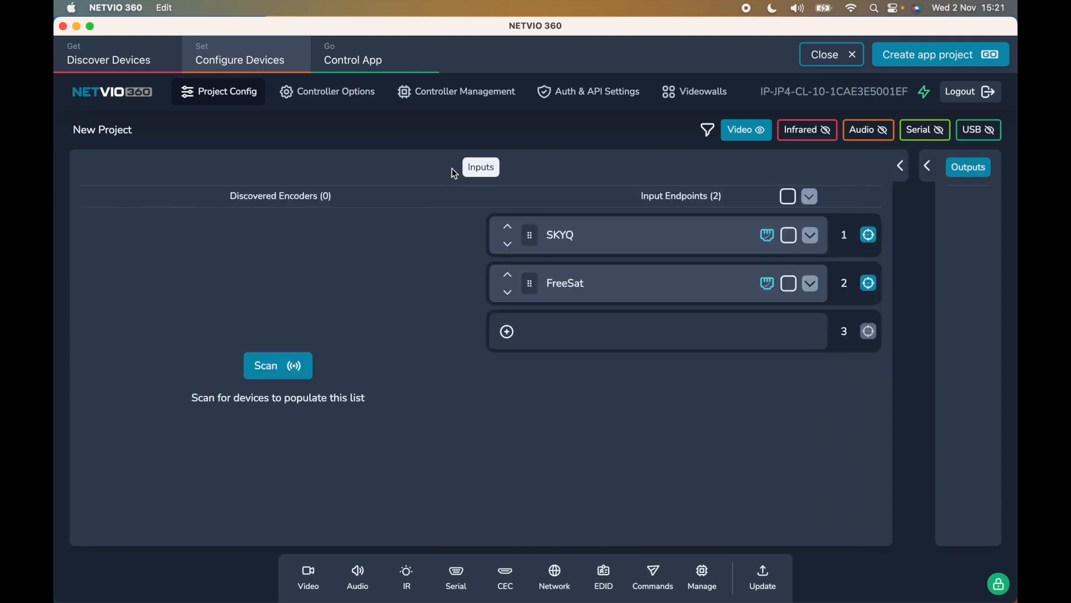
click(901, 166)
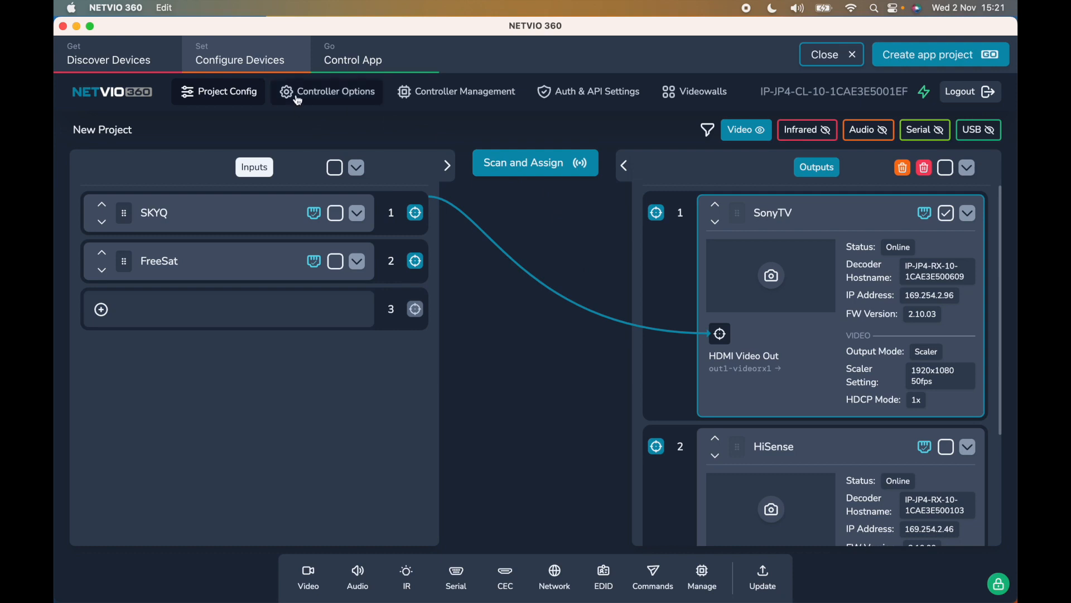
- Make Control LAN Interface the controller's primary network interface and move to Controller Management
click(314, 94)
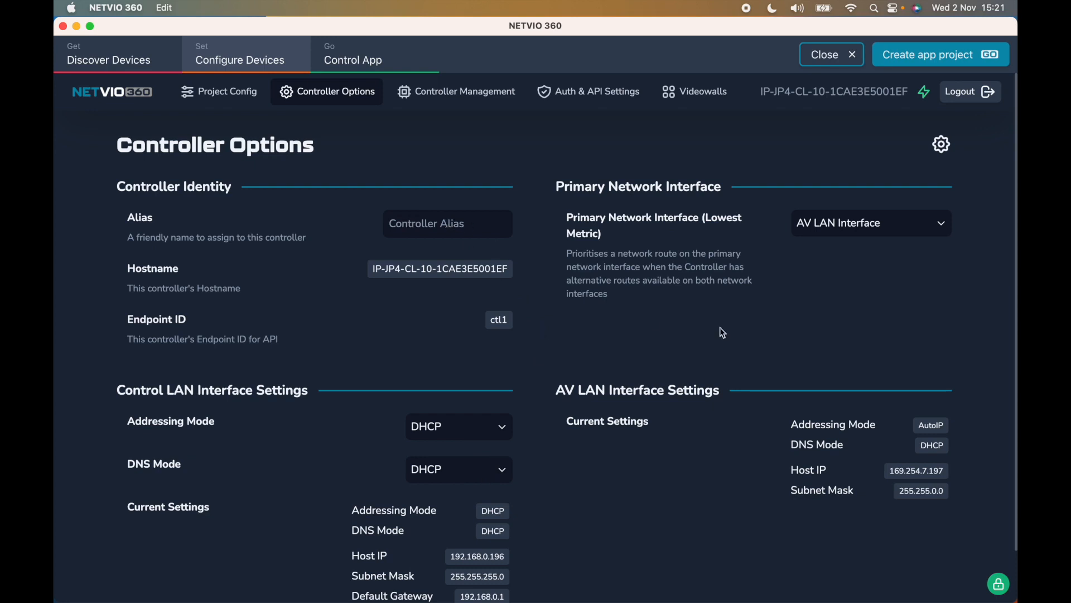
click(874, 231)
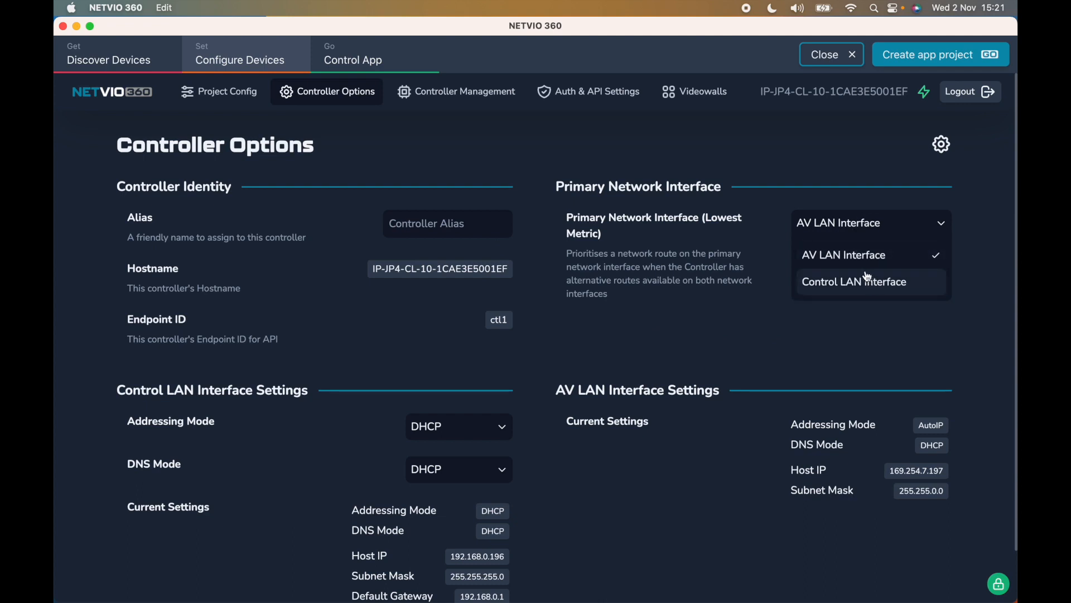
click(740, 264)
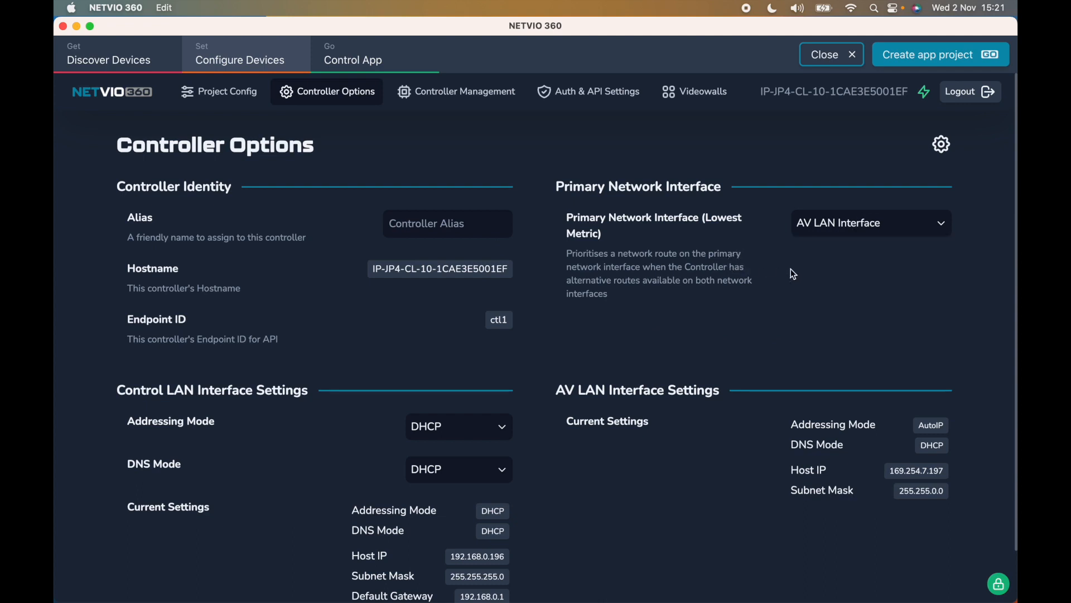
click(844, 232)
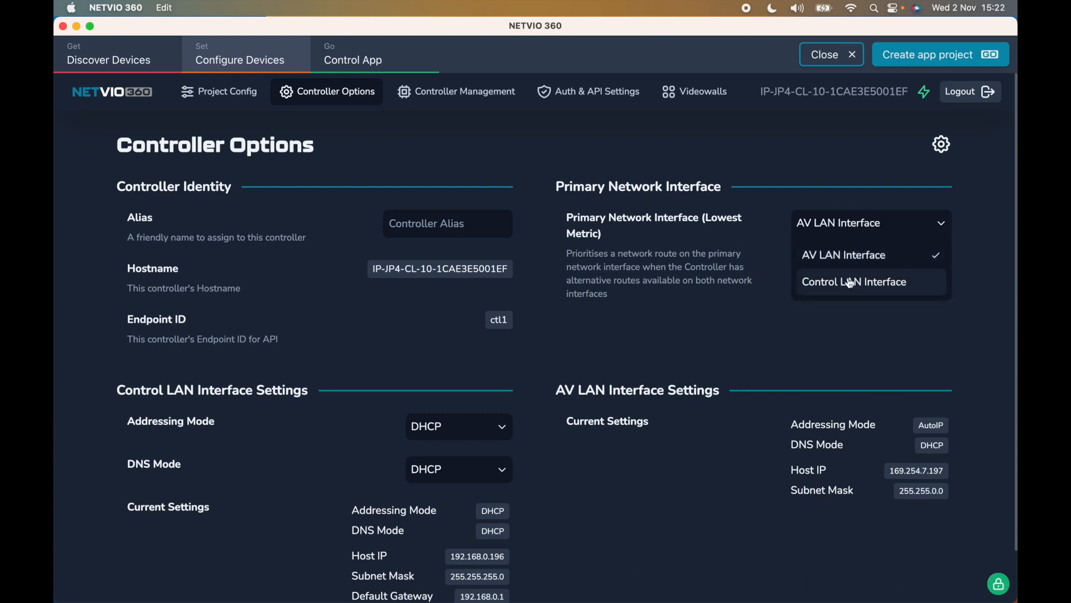
click(849, 285)
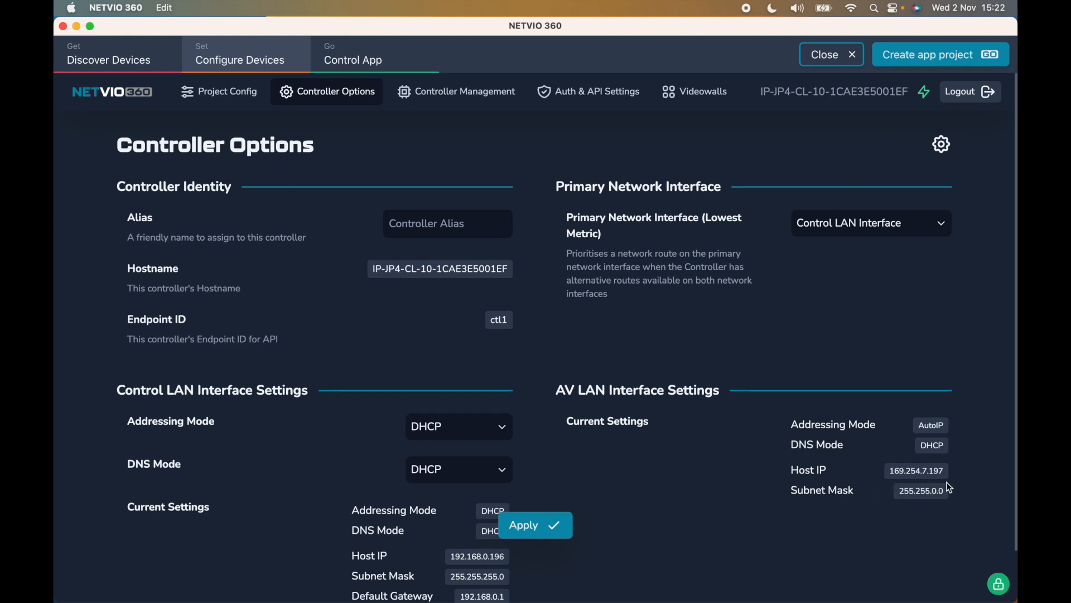
click(442, 93)
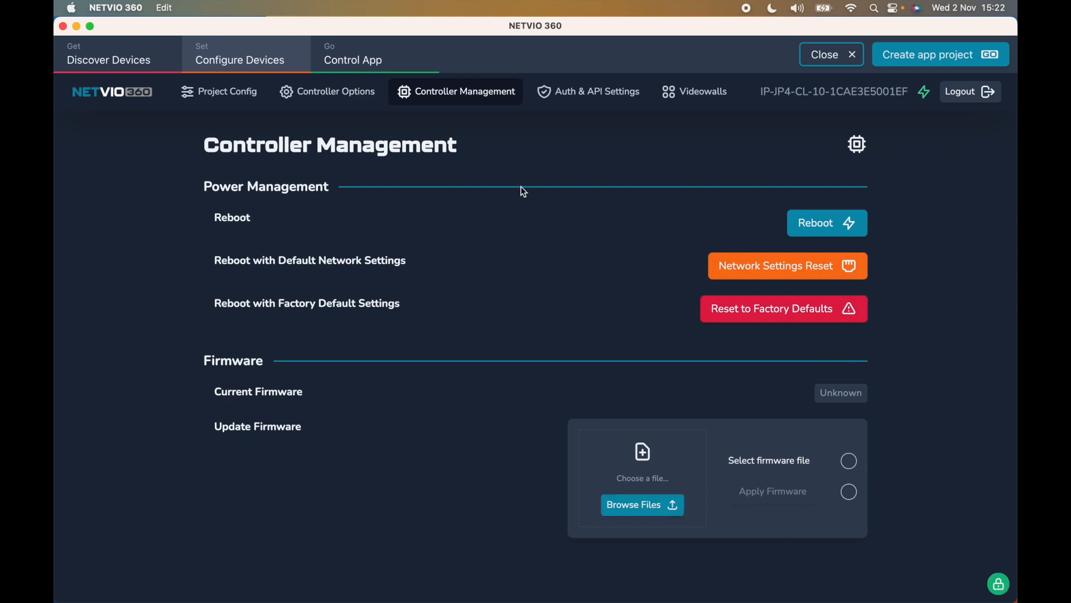
- Show the controller's Auth & API Settings, with Use HTTPS and Plaintext API access enabled
click(587, 98)
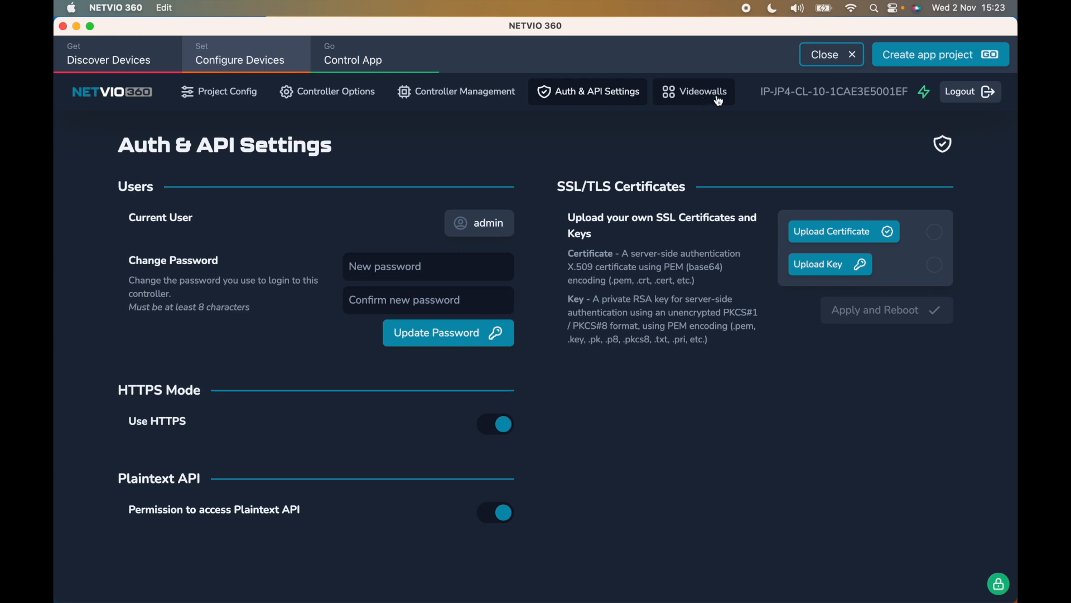
- Go back to Project Config to view the SKYQ-to-SonyTV video route with the FreeSat input and HiSense output
click(226, 92)
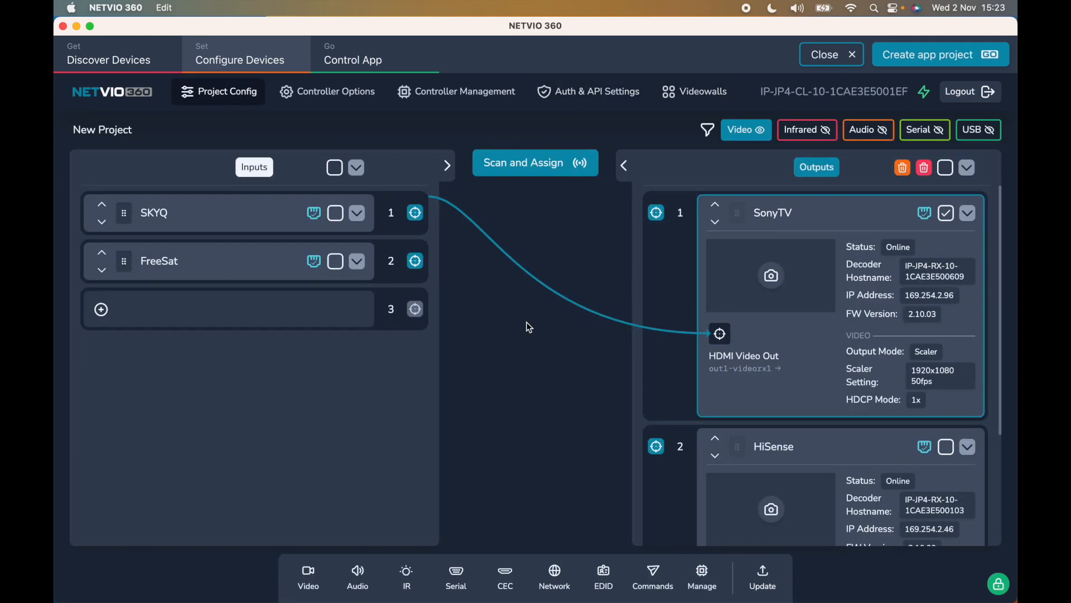